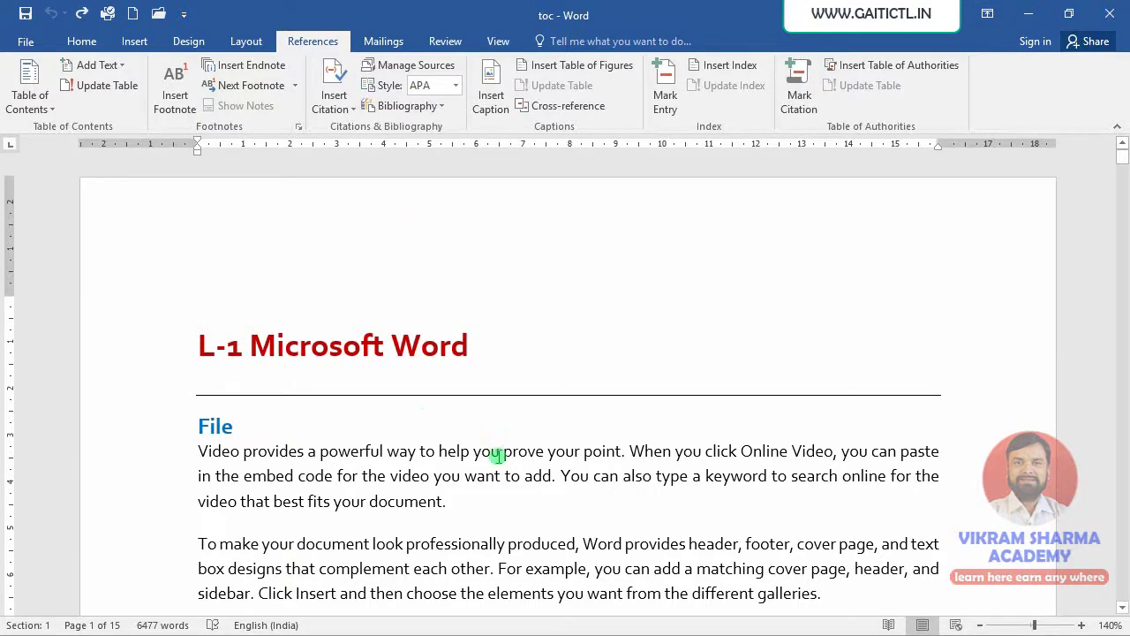
- Place the insertion point at the end of the Themes and styles paragraph, right after 'the new theme.'
scroll(499, 468, down, 1)
scroll(500, 472, down, 2)
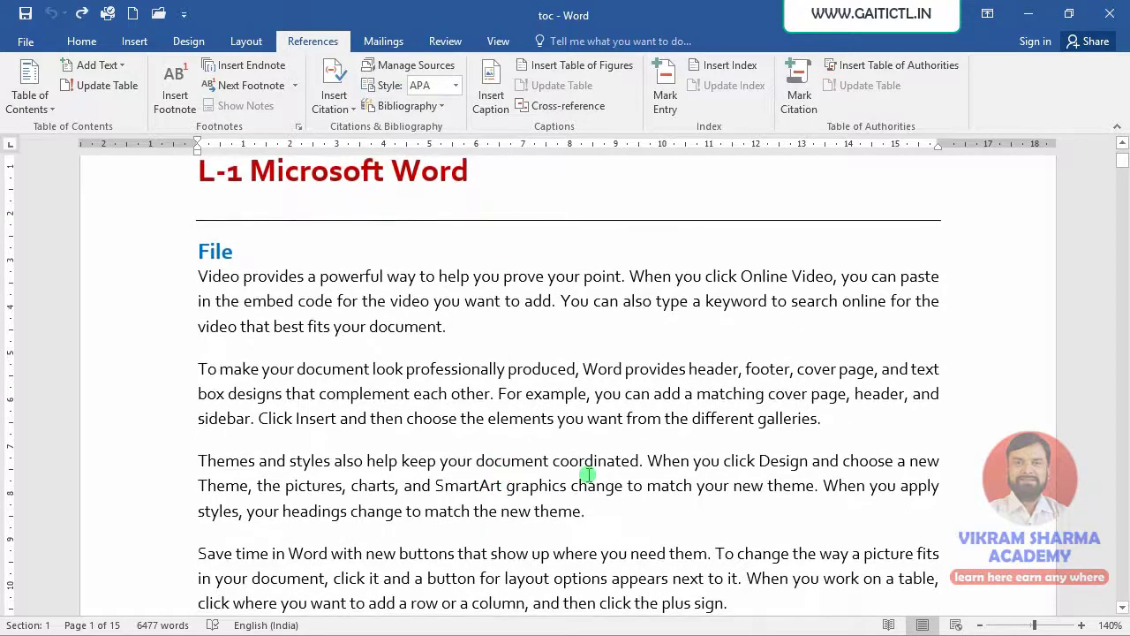
scroll(587, 477, down, 1)
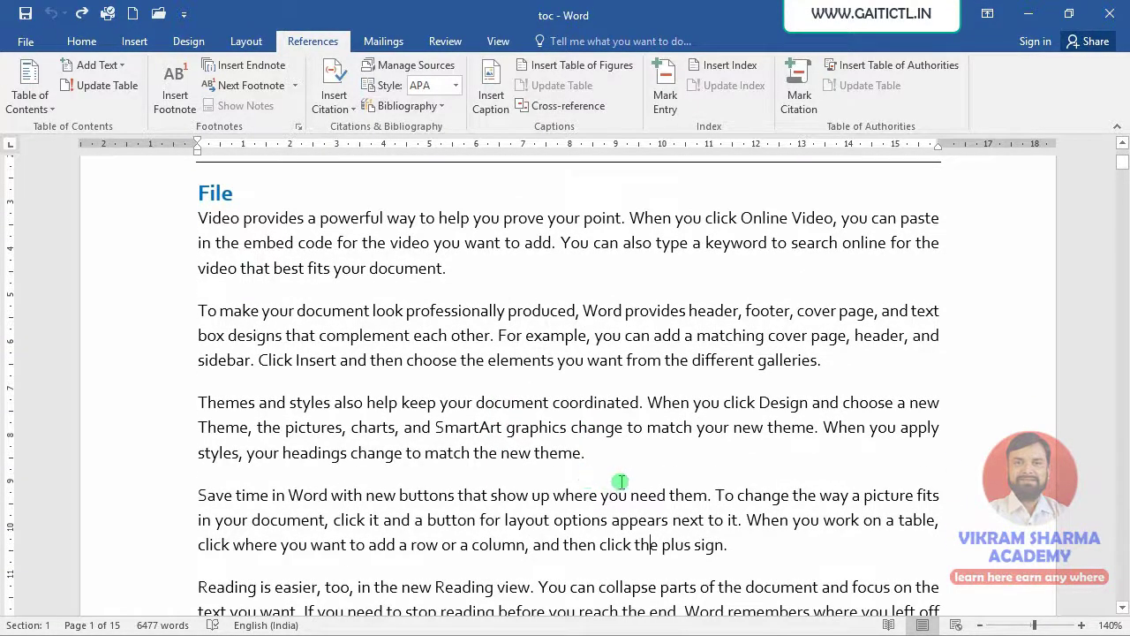
click(200, 405)
shift+click(630, 474)
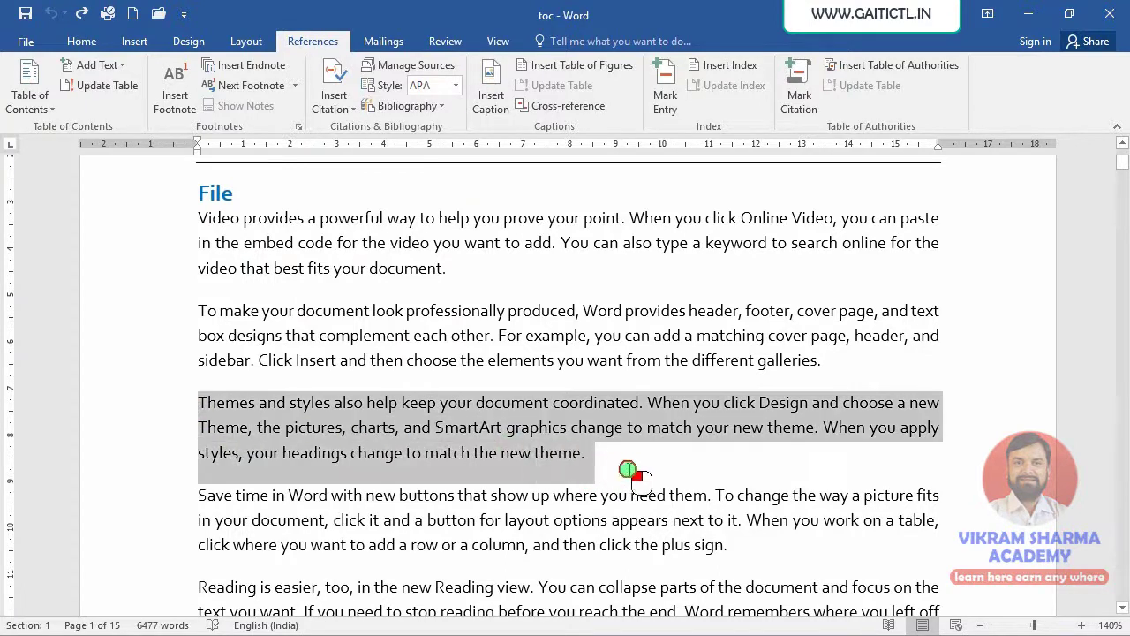
click(604, 466)
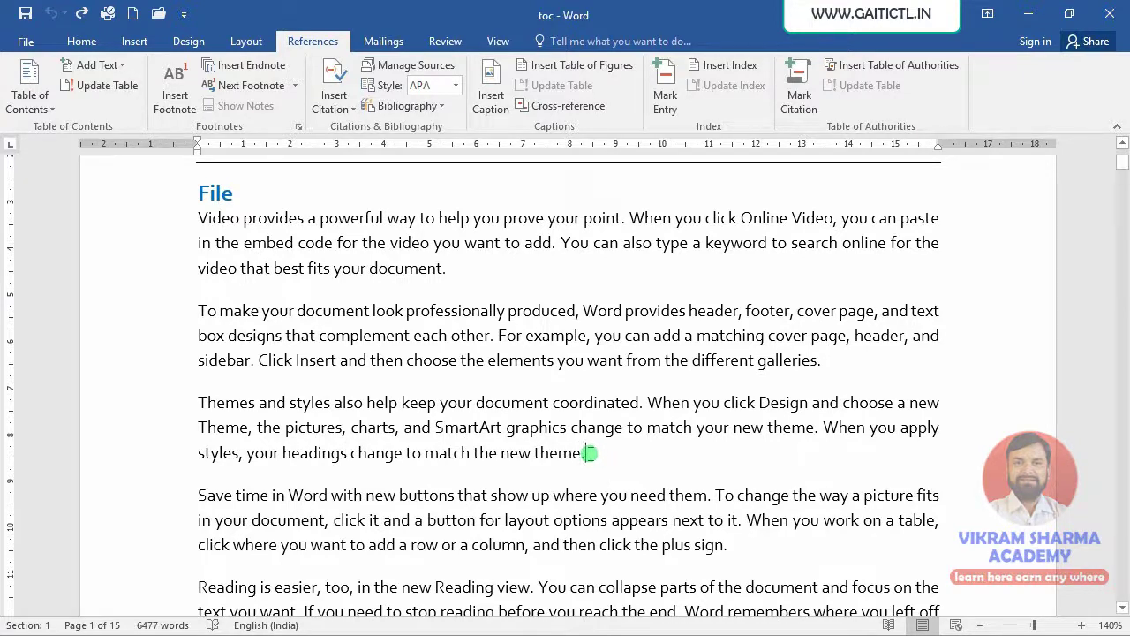
click(590, 454)
- Start a new citation source via Insert Citation > Add New Source and browse the Type of Source list
click(333, 104)
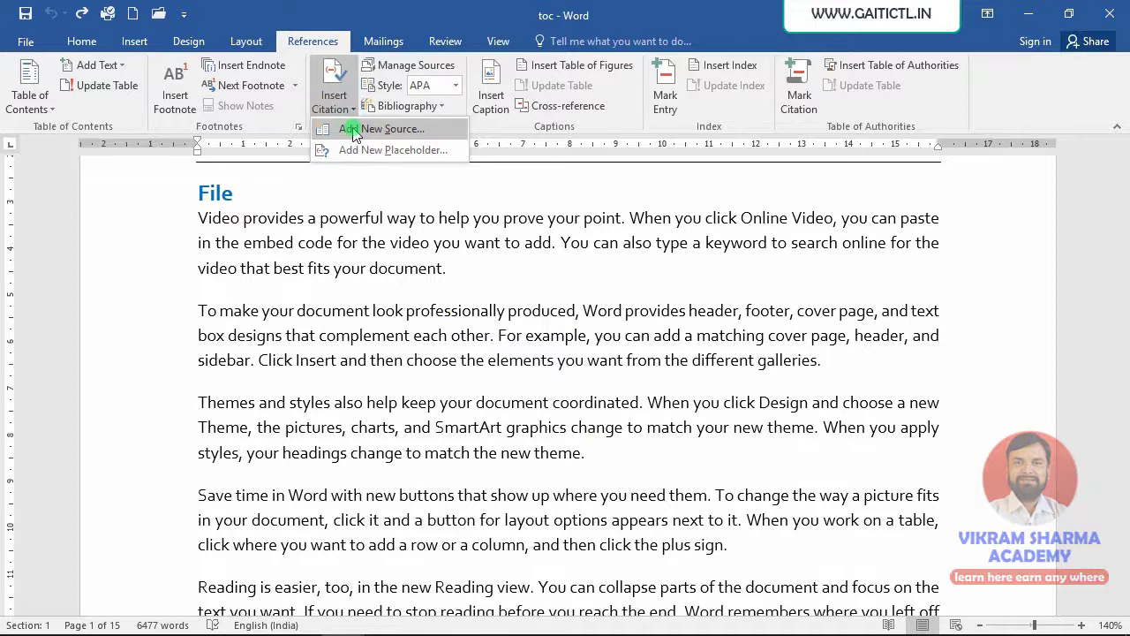
click(352, 132)
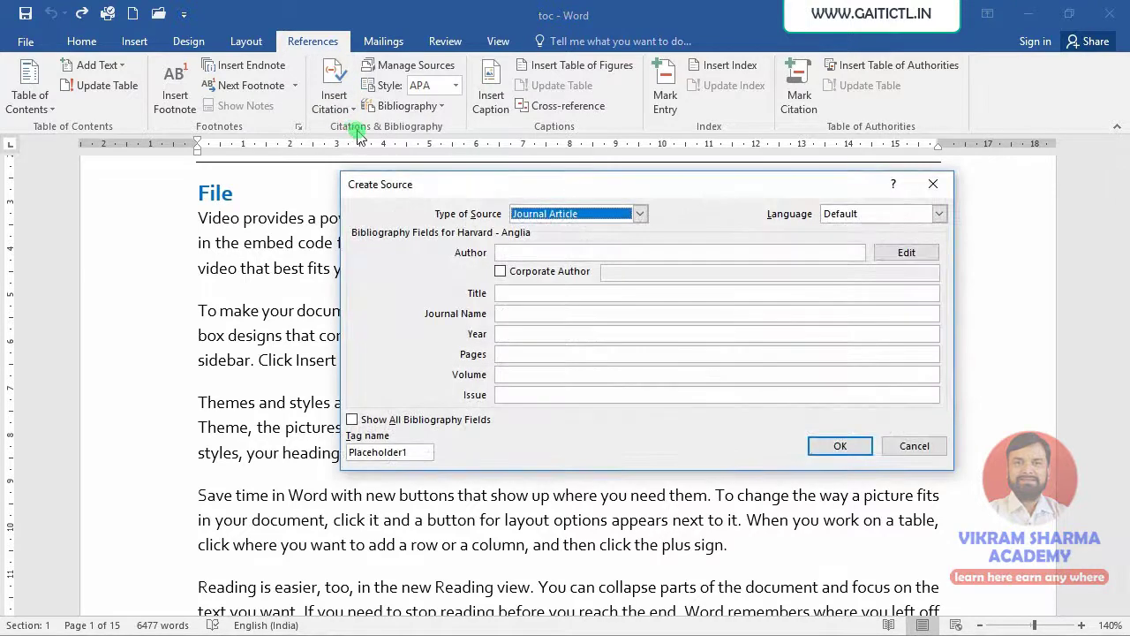
click(602, 215)
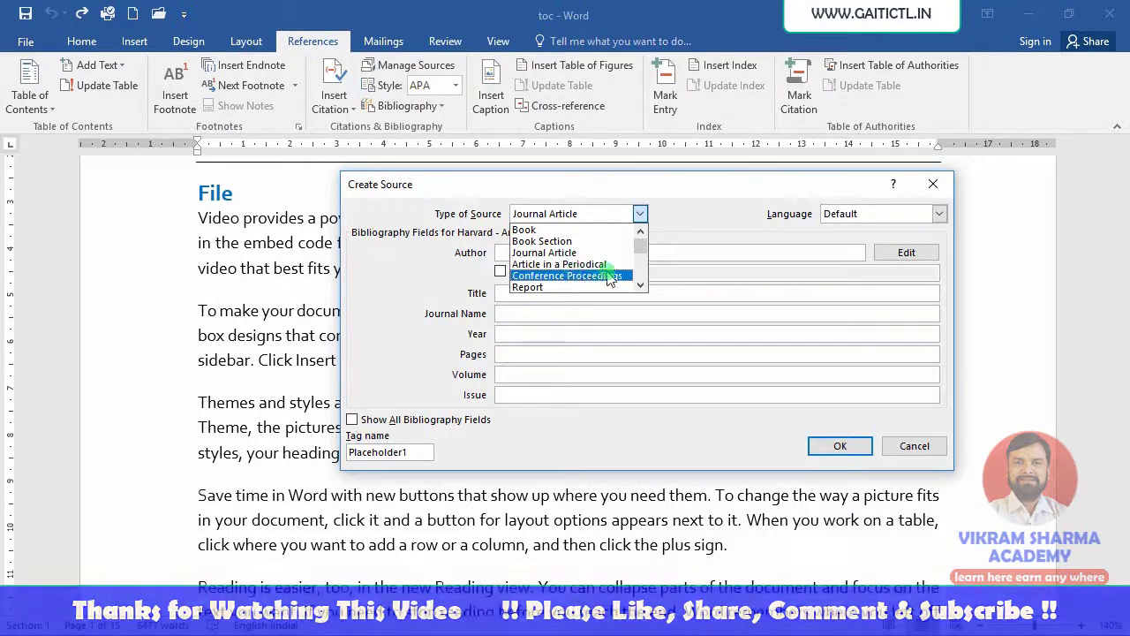
click(639, 286)
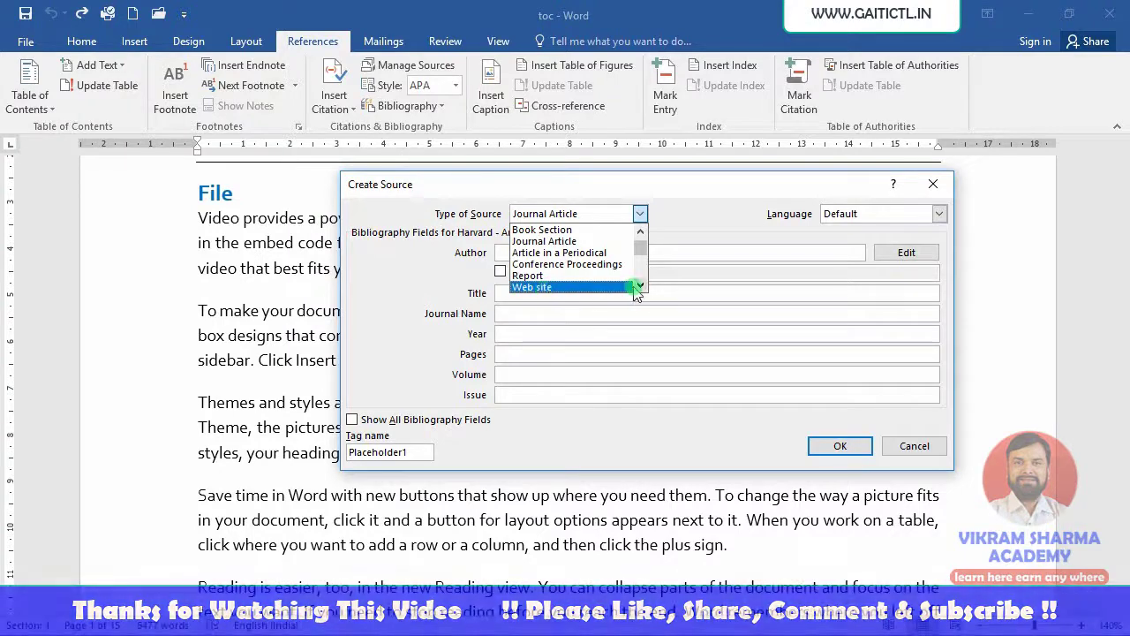
scroll(609, 275, up, 1)
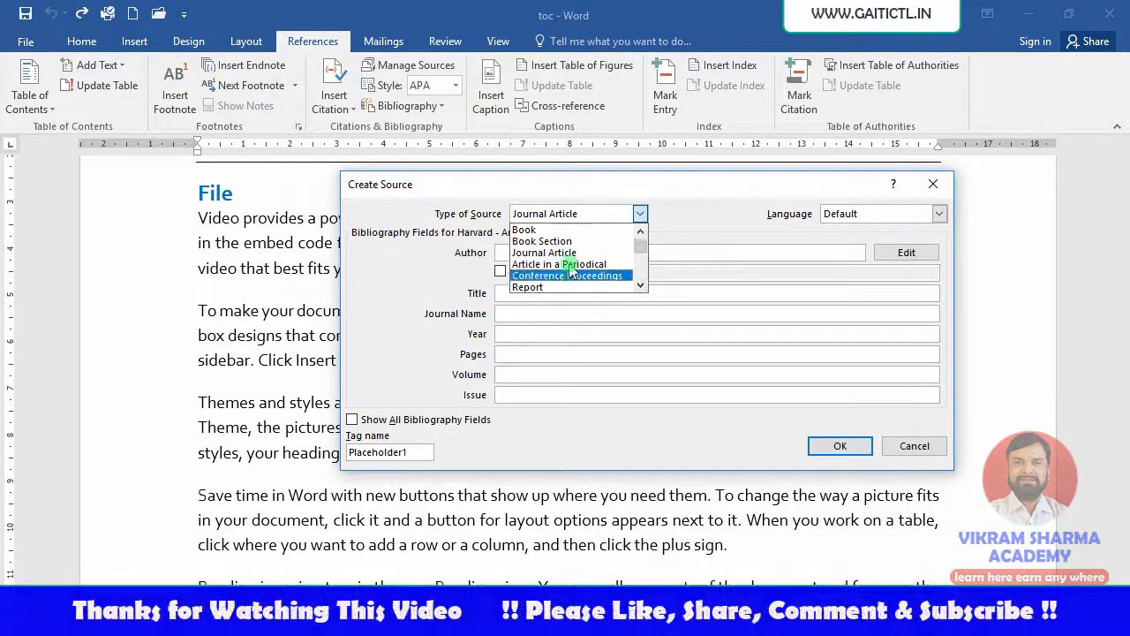
- Define a Book source with the author's name, title Microsoft Office, year 2020 and city Jaipur
click(528, 231)
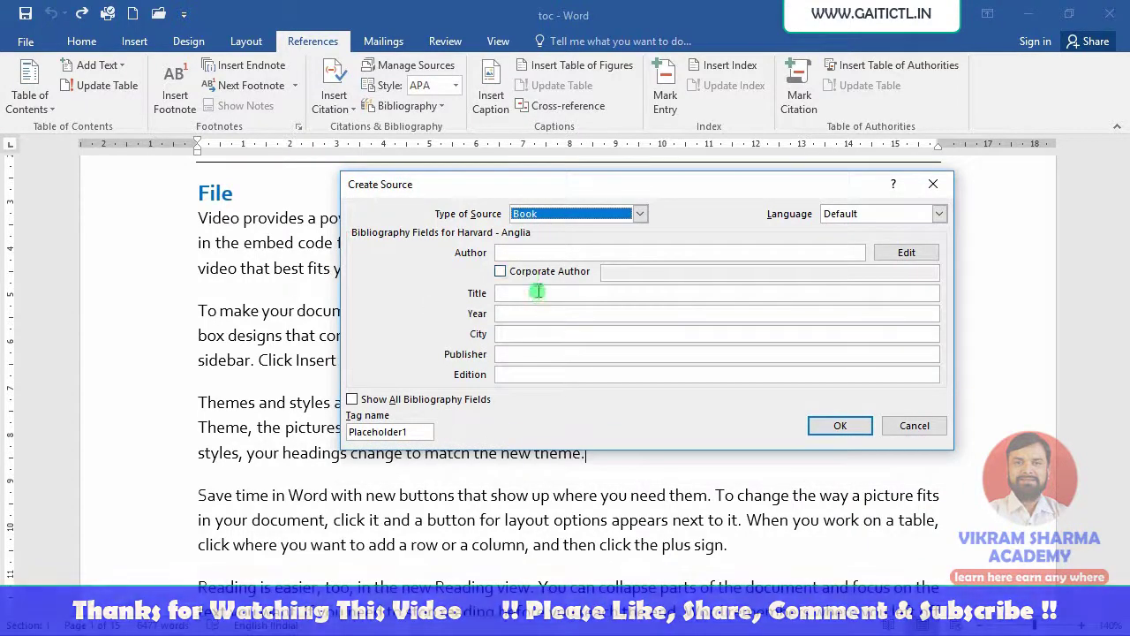
click(520, 251)
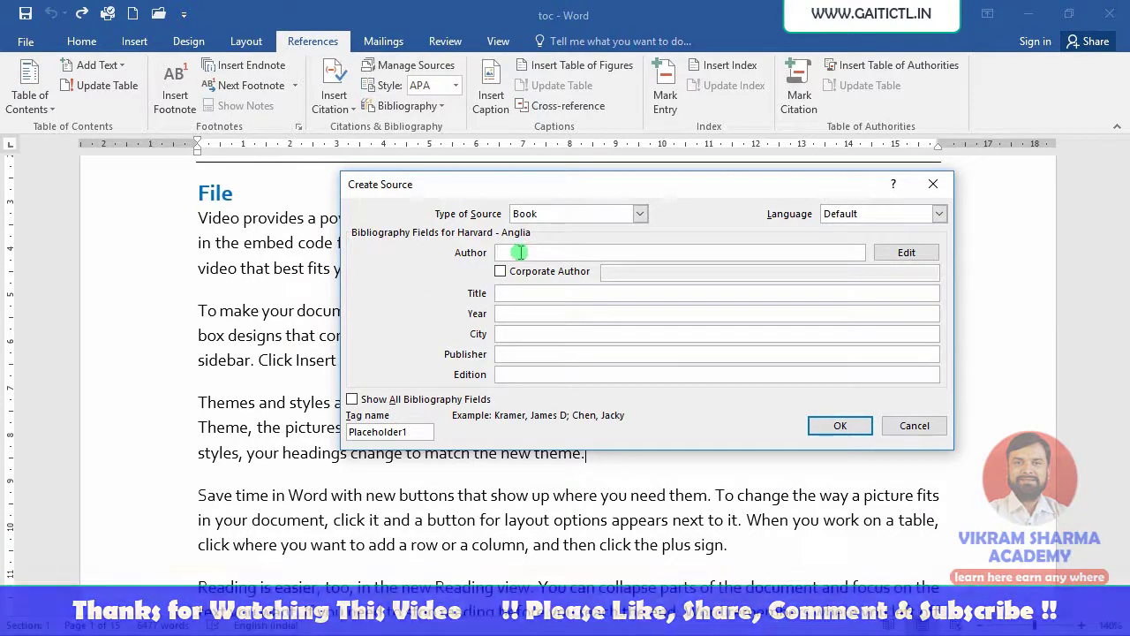
text(M)
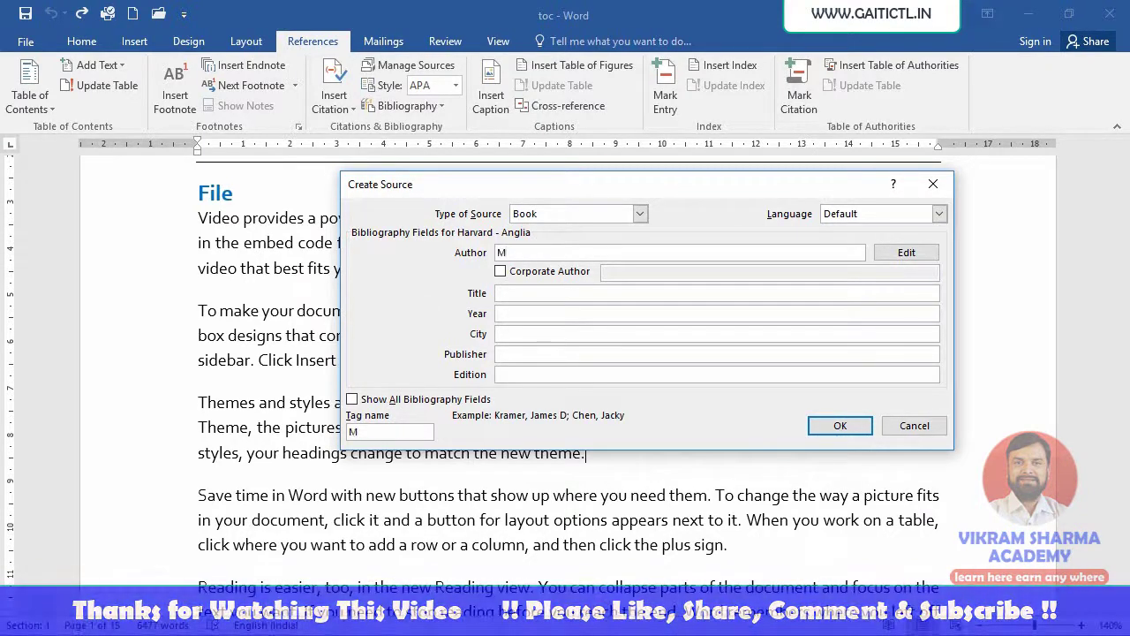
click(522, 294)
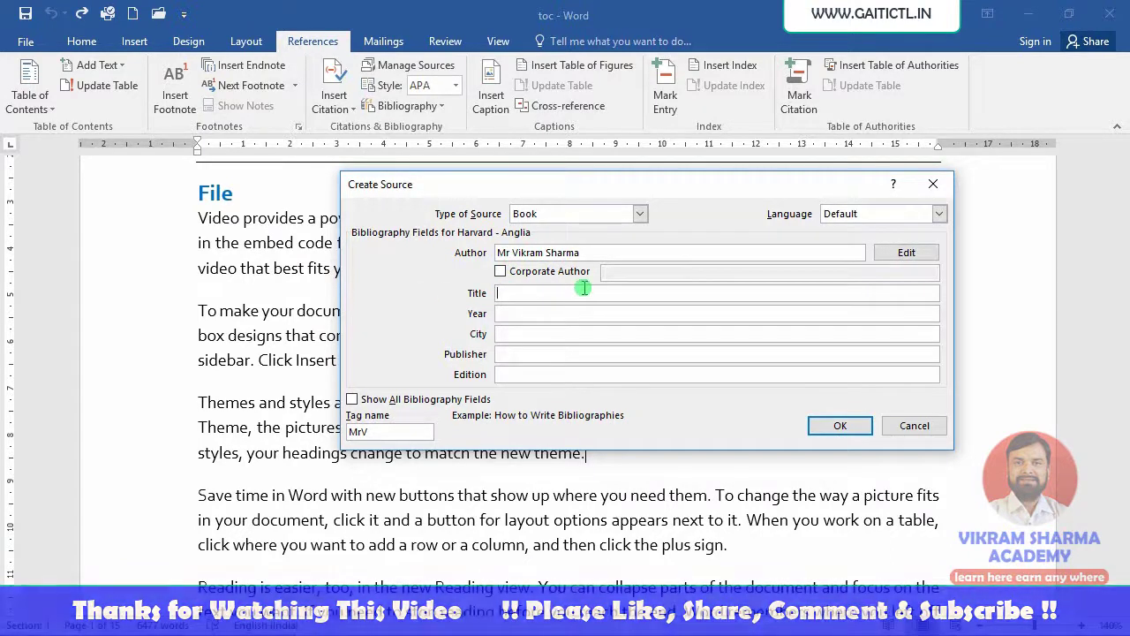
text(Microsoft O)
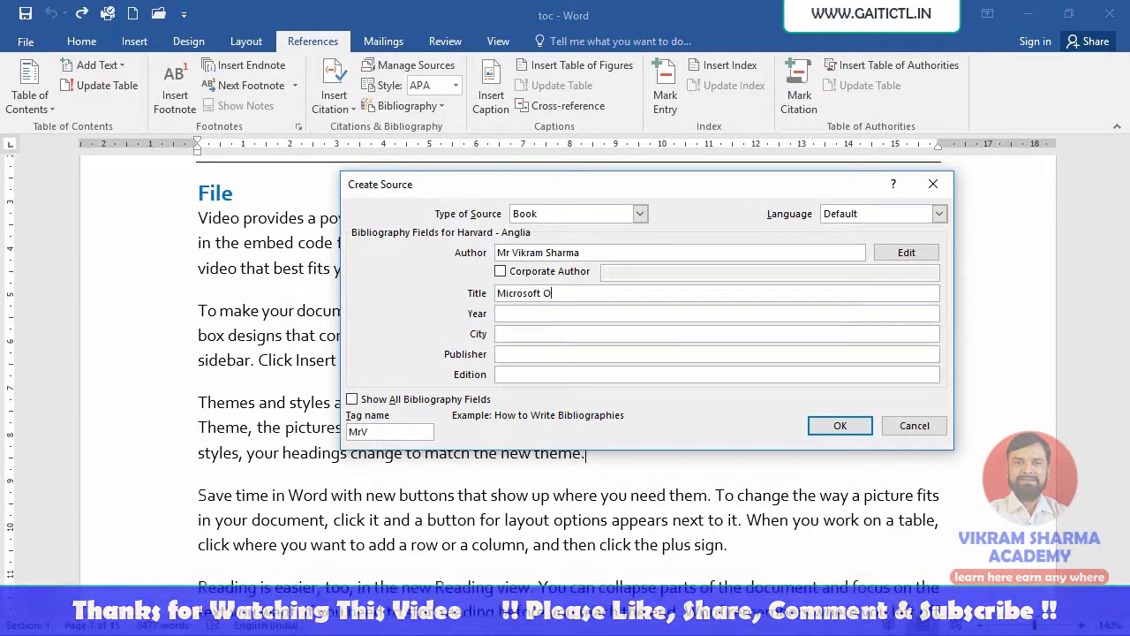
text(ffice)
click(617, 314)
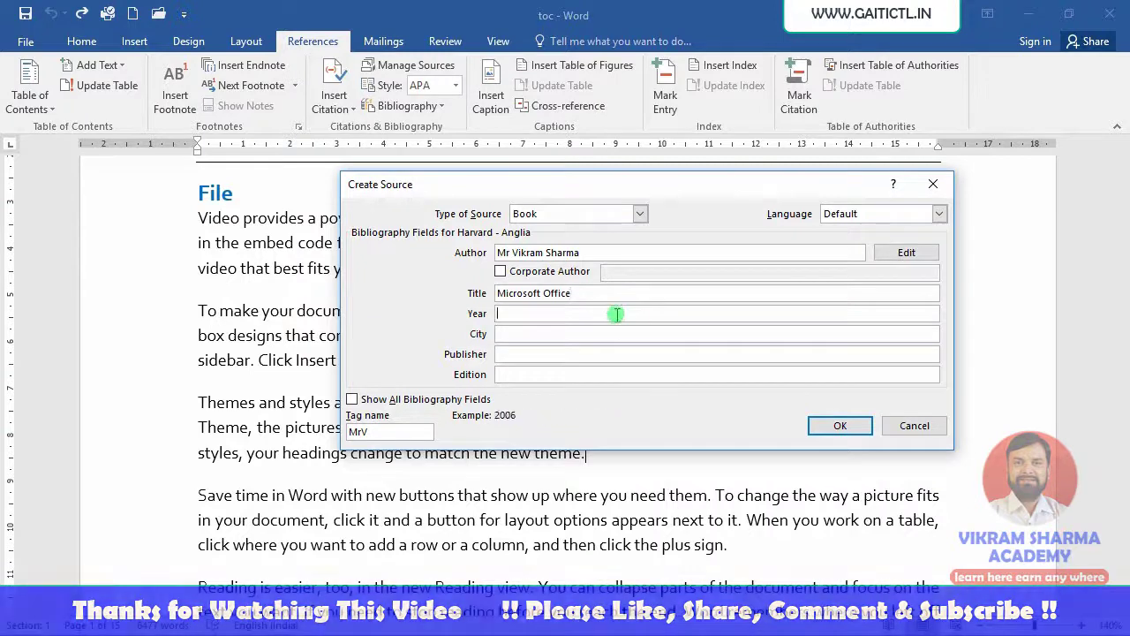
text(2020)
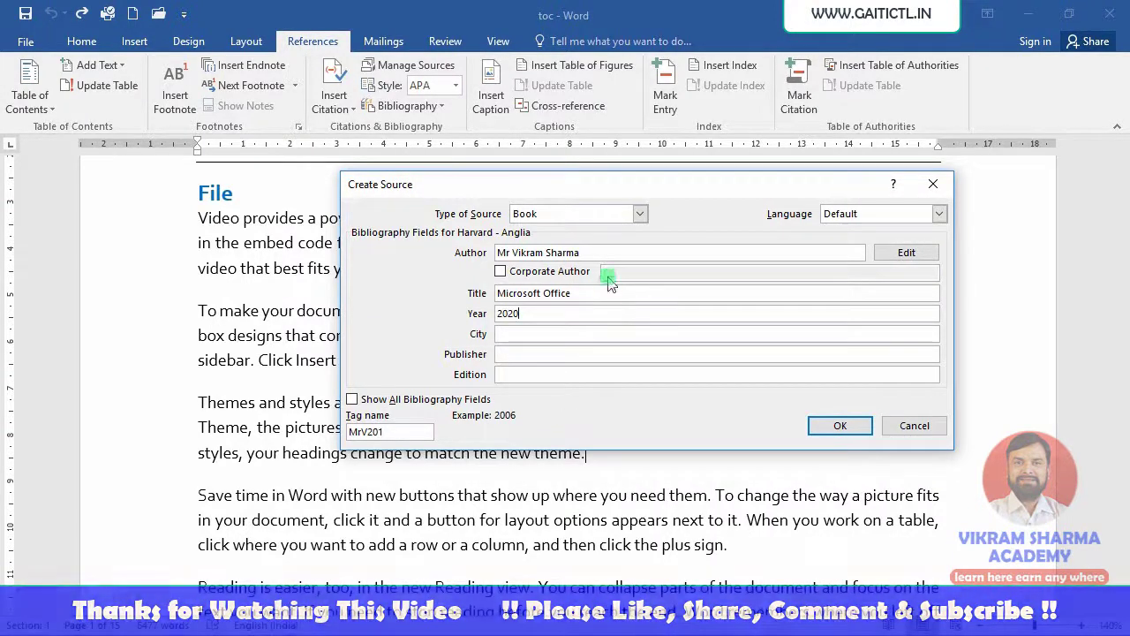
click(553, 333)
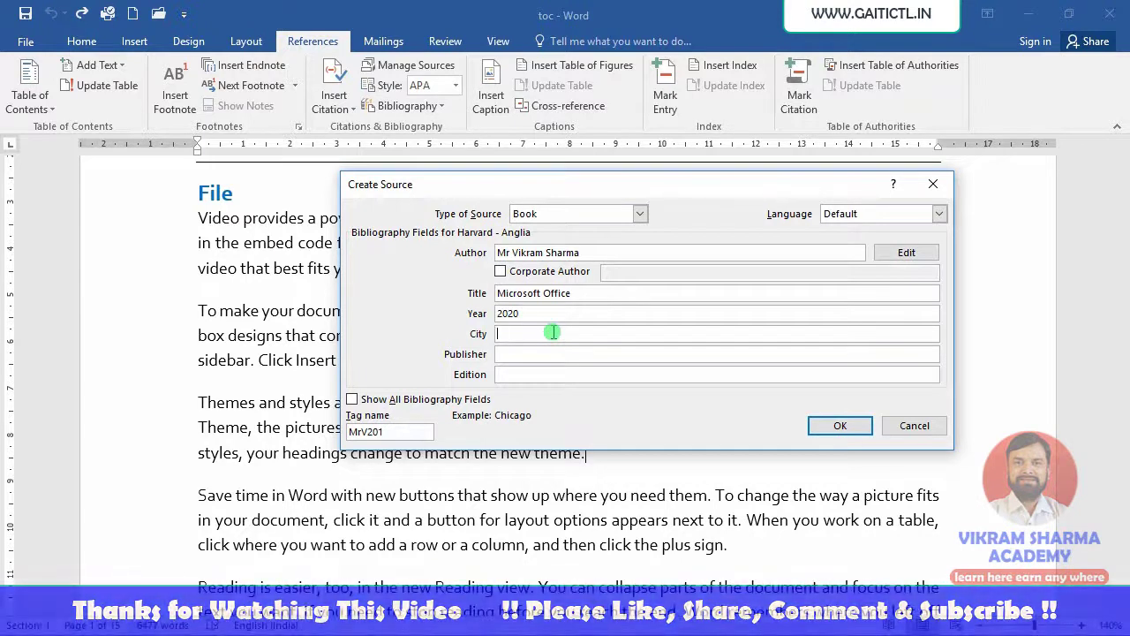
text(Jaipur)
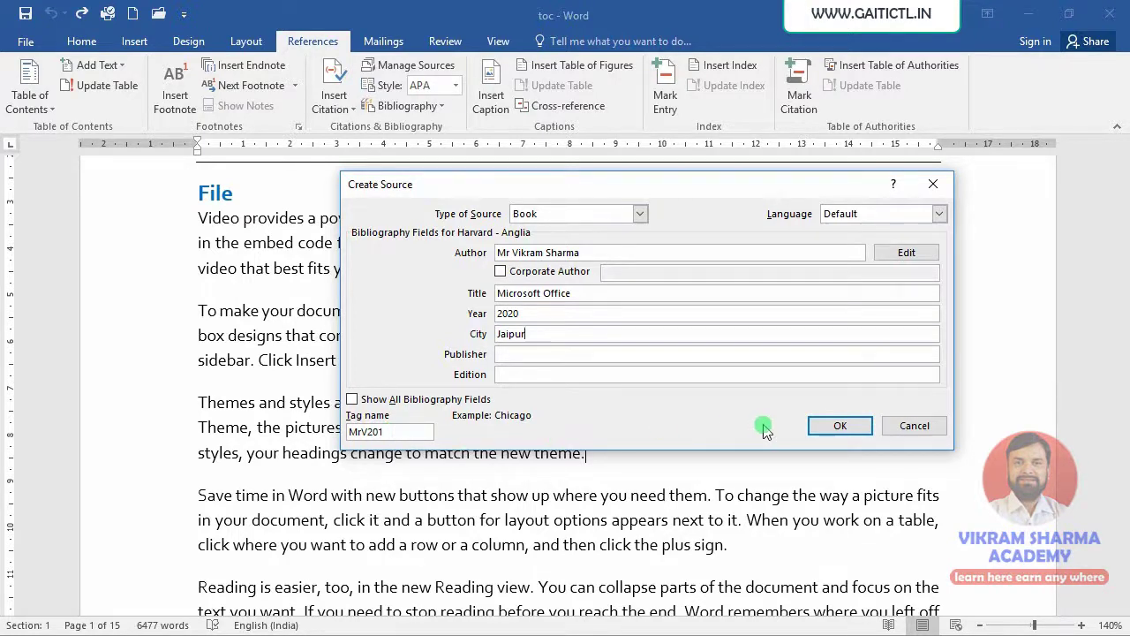
click(406, 432)
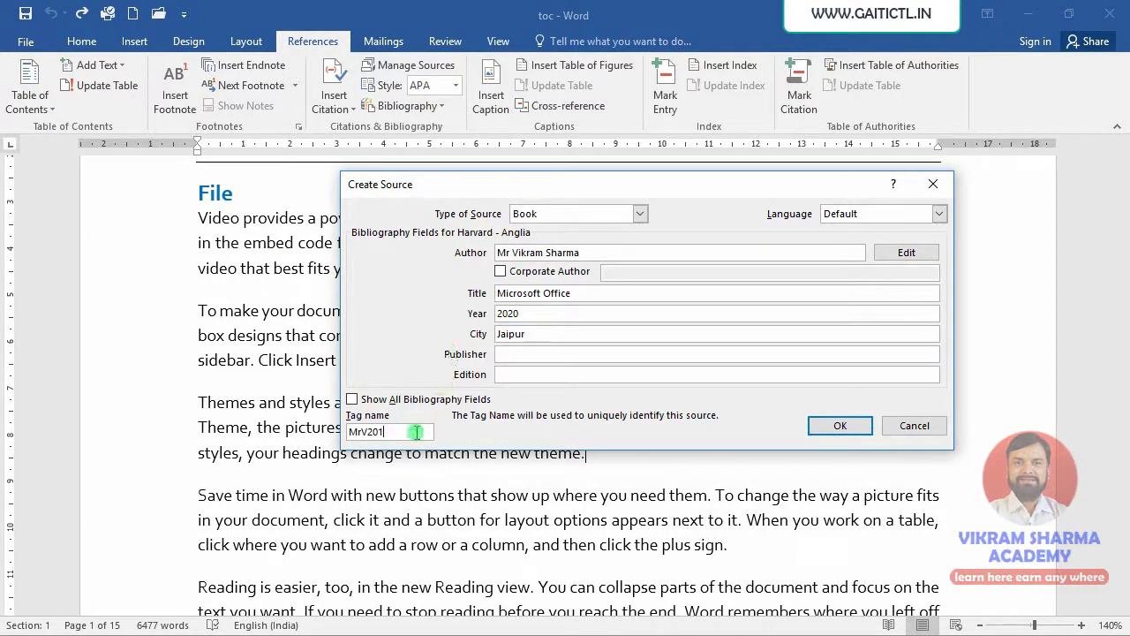
- Remove the 'Mr' prefix from the author's name and insert the 2020 book citation
click(510, 254)
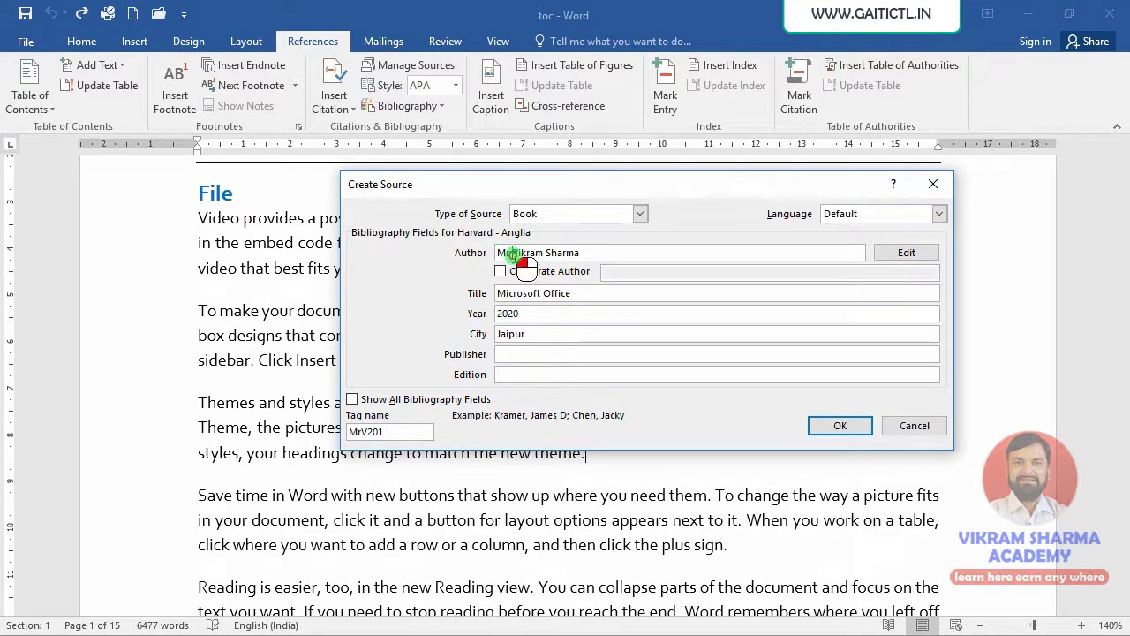
drag(511, 254, 500, 256)
key(BackSpace)
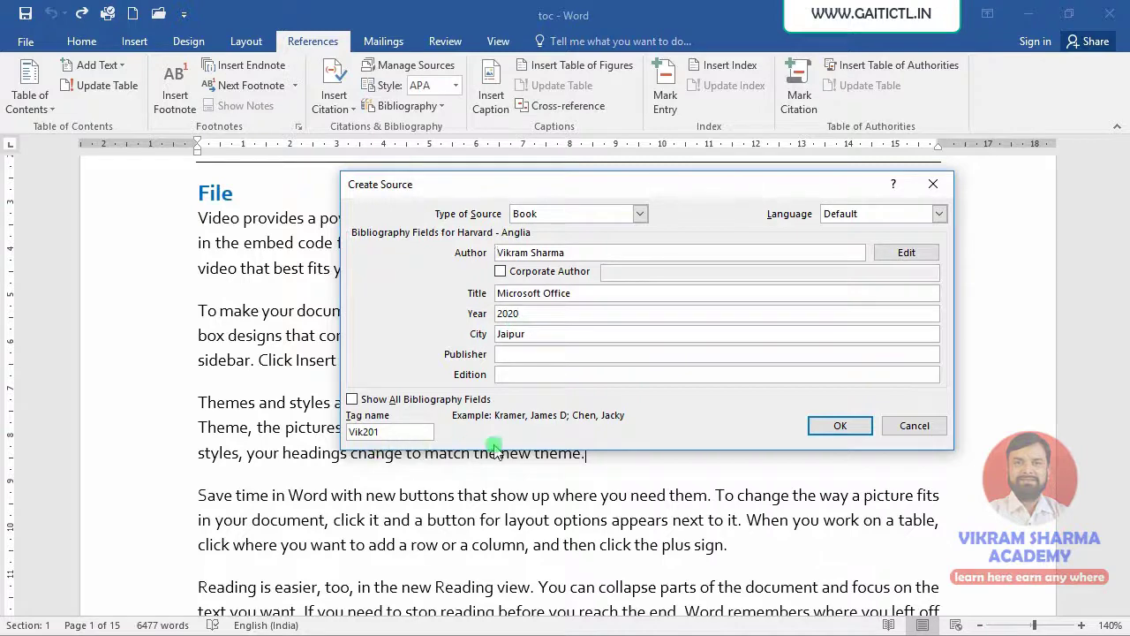
click(837, 425)
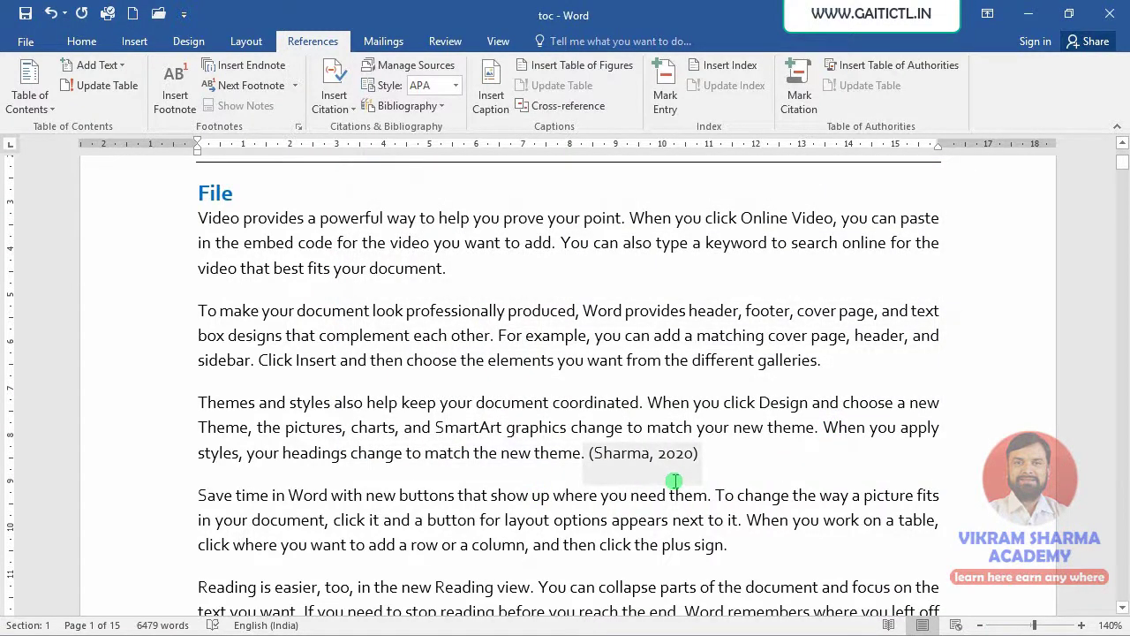
- With the cursor after the Video paragraph under References, show the Insert Citation source list
scroll(747, 510, down, 5)
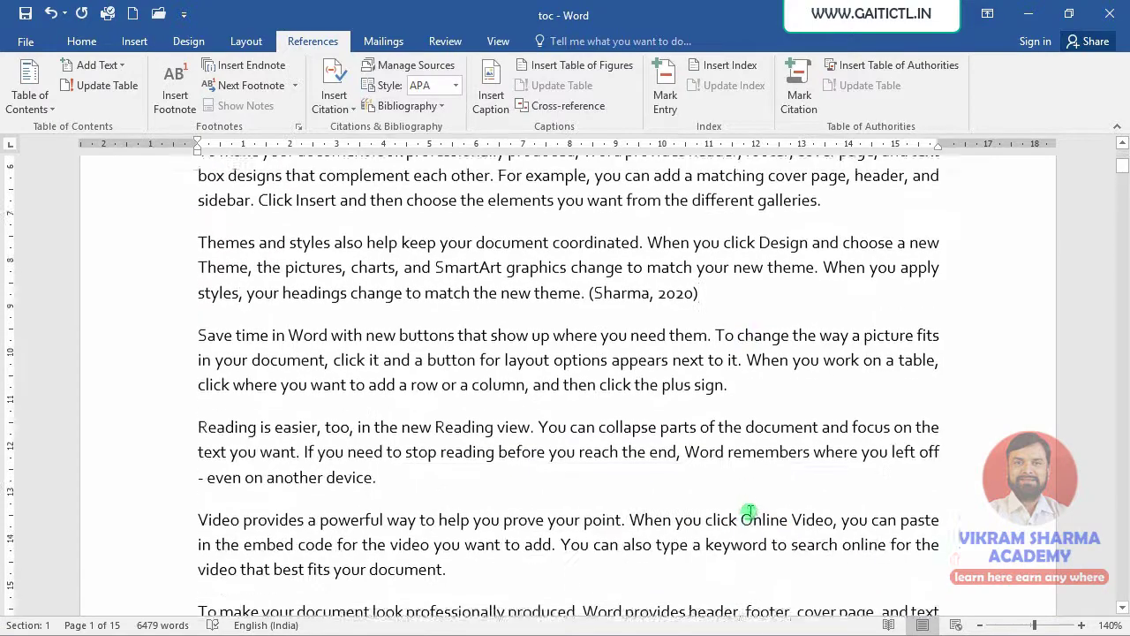
scroll(747, 511, down, 10)
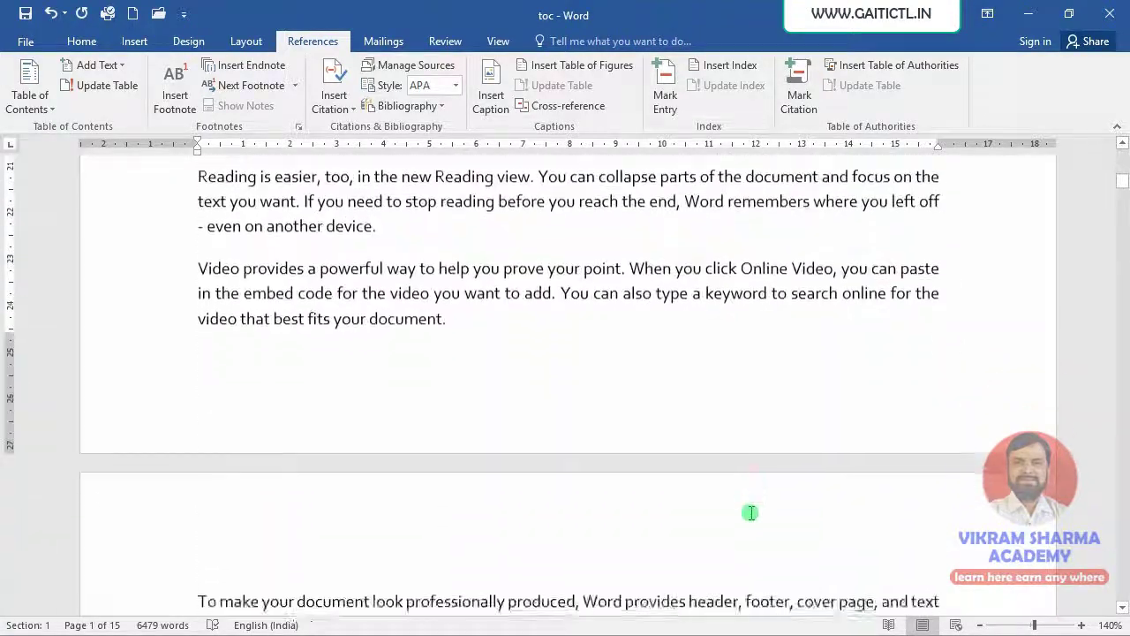
scroll(707, 510, down, 5)
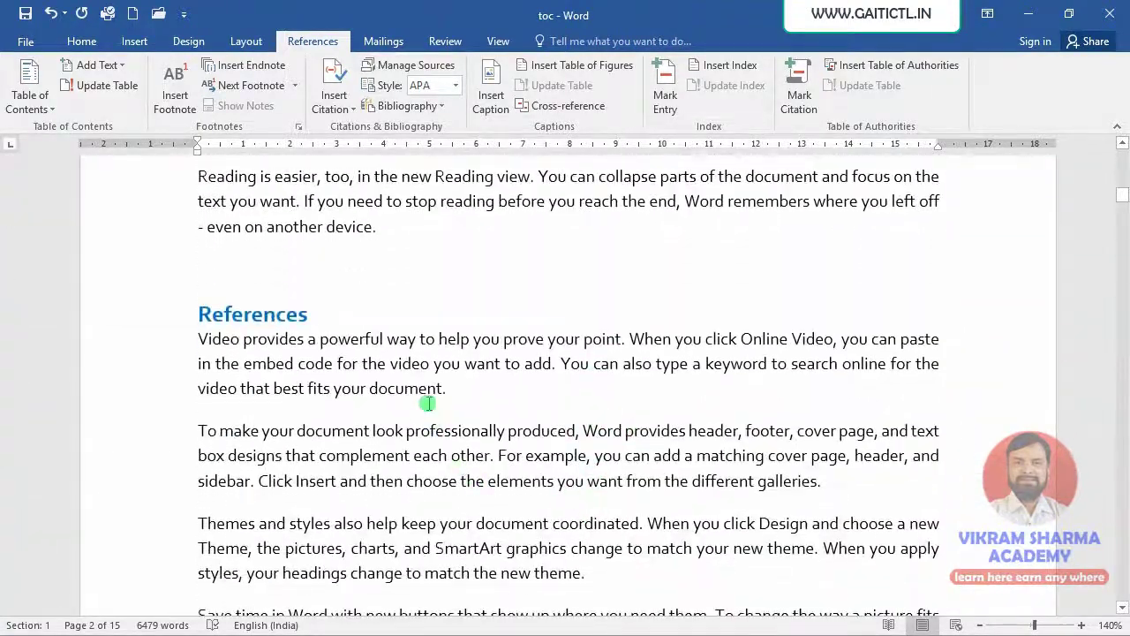
click(474, 400)
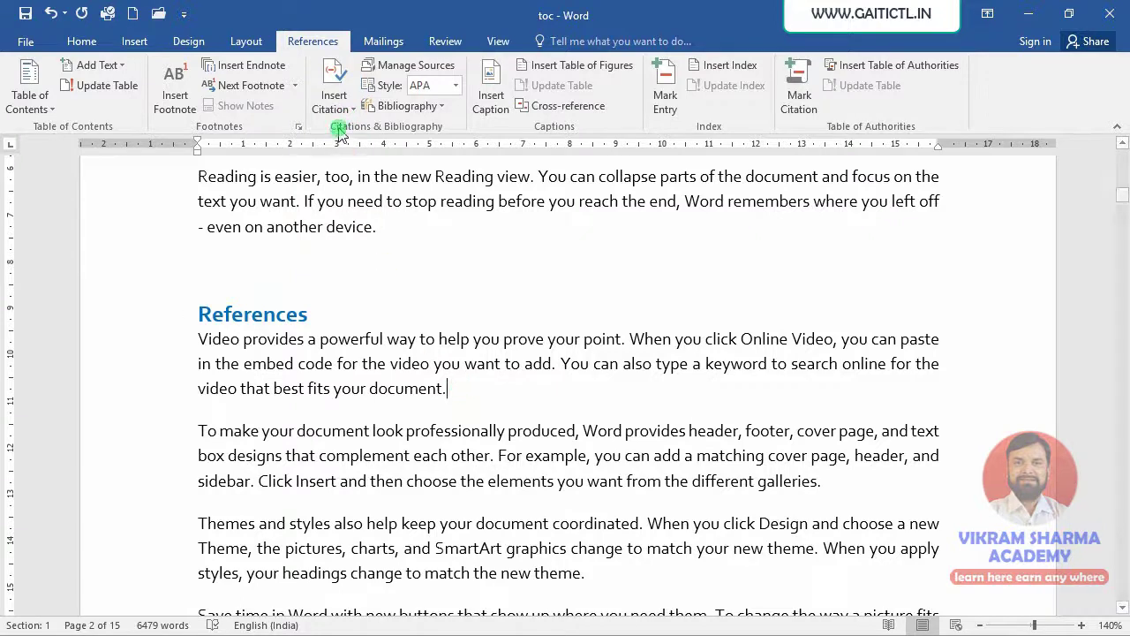
click(342, 112)
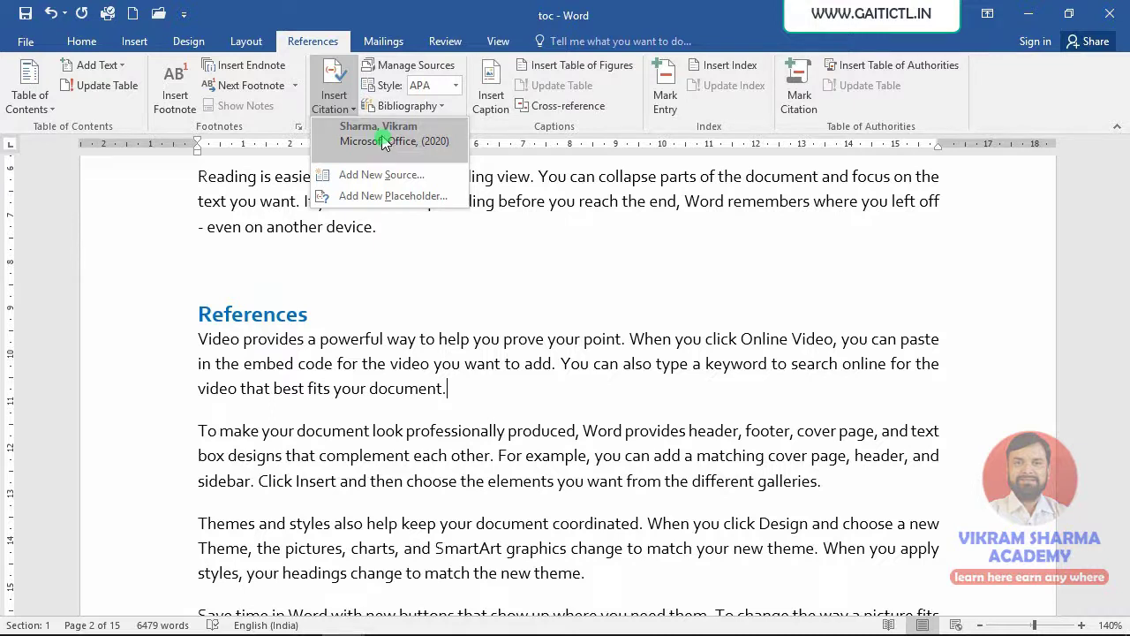
- Cite the 2020 Microsoft Office source after the Video paragraph, then begin a new source after 'another device.'
click(384, 141)
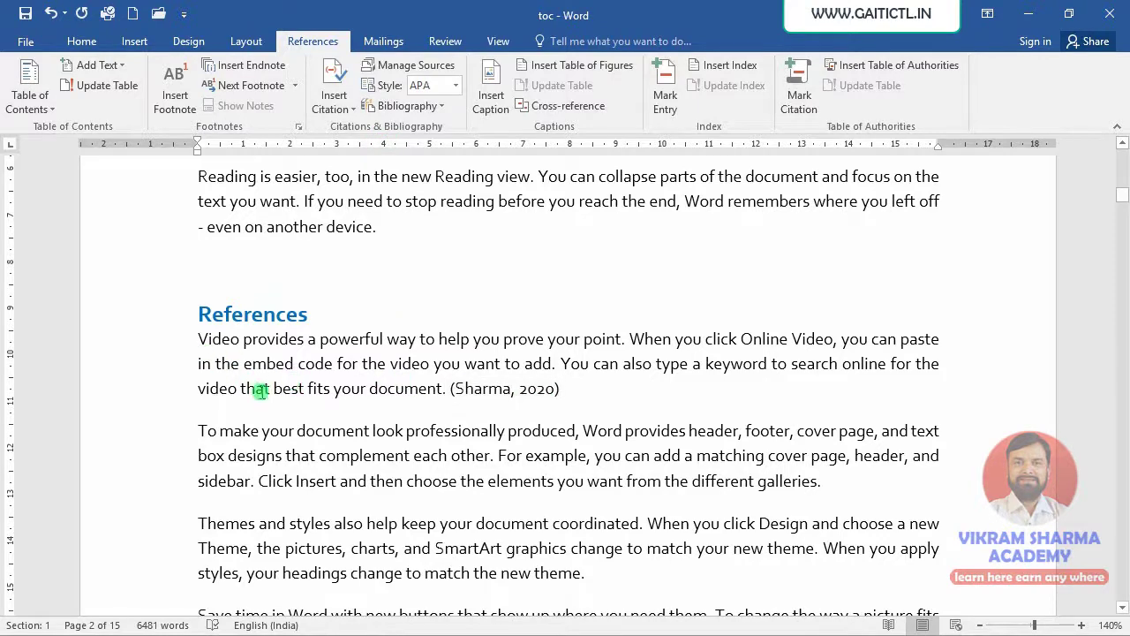
scroll(303, 430, down, 5)
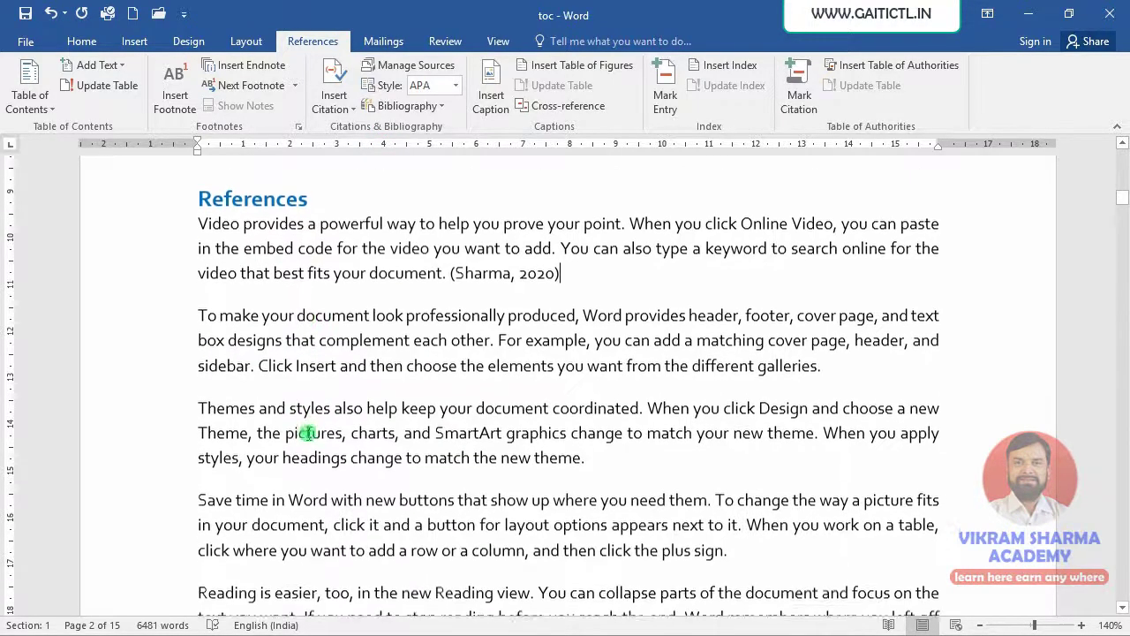
click(398, 301)
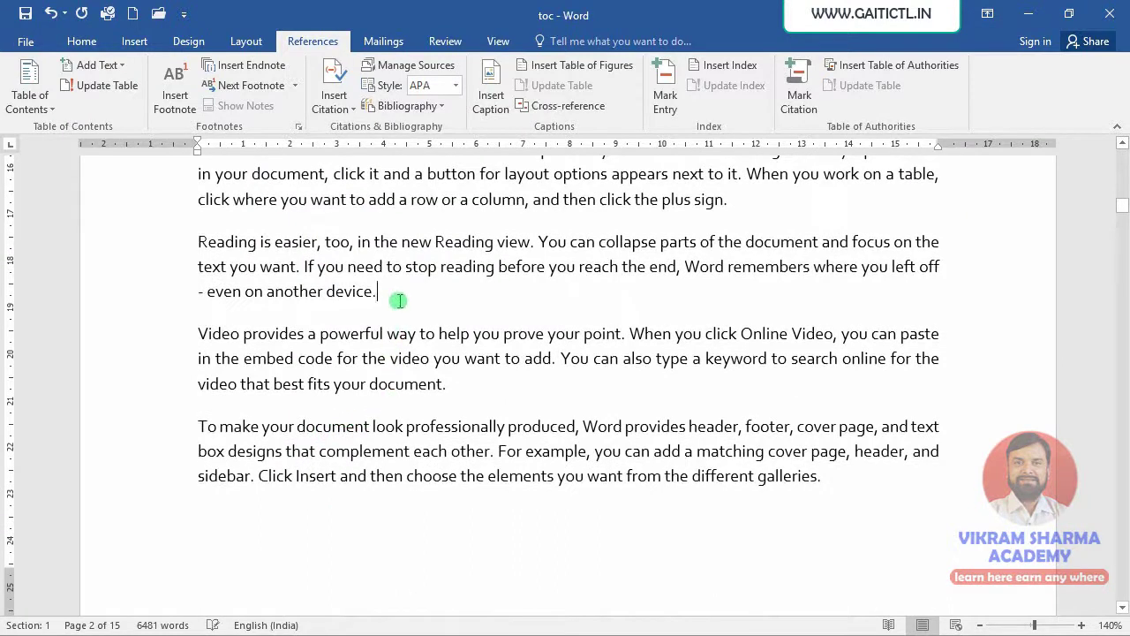
click(334, 101)
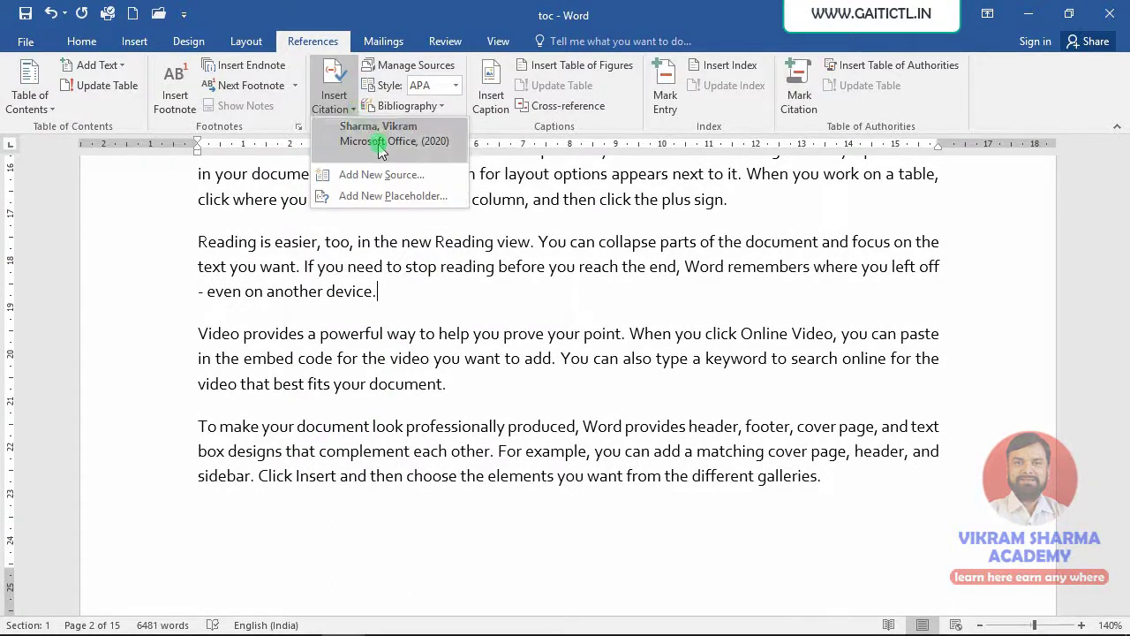
click(382, 174)
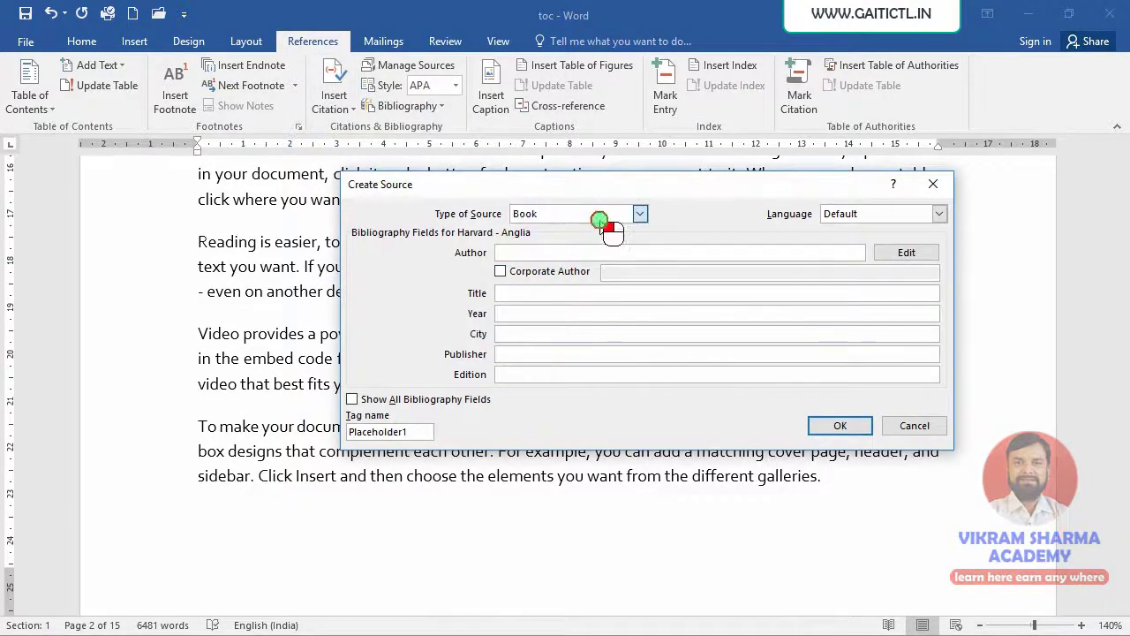
- Make the source a Book Section: author's name, All About Computers, book Ms-Office, 2020, pages 5-7
click(597, 215)
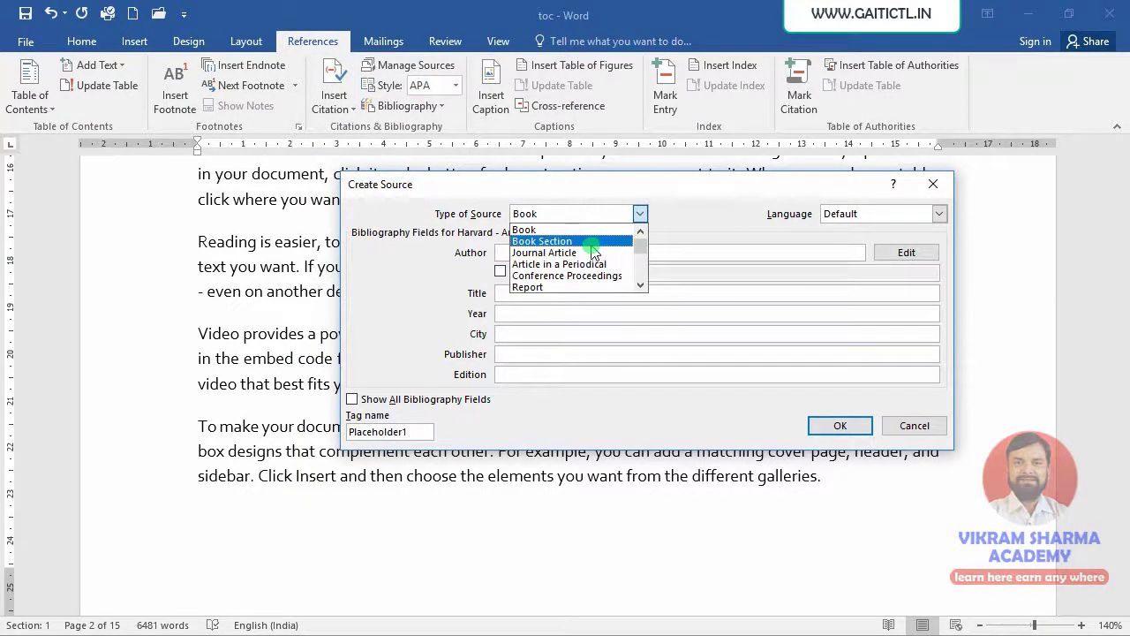
click(578, 241)
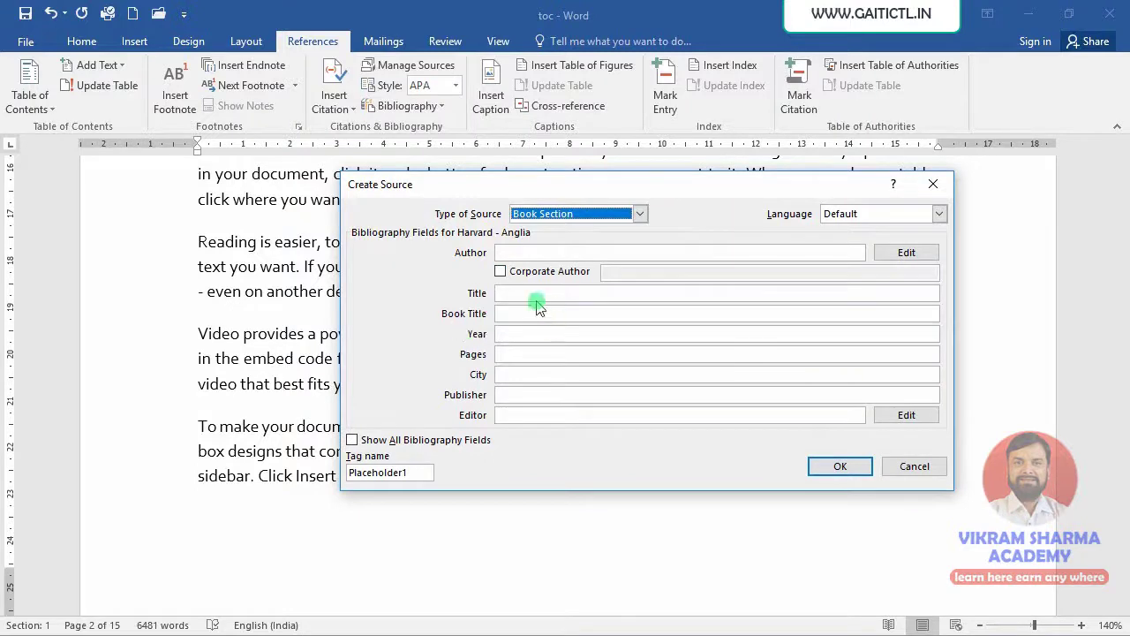
click(549, 253)
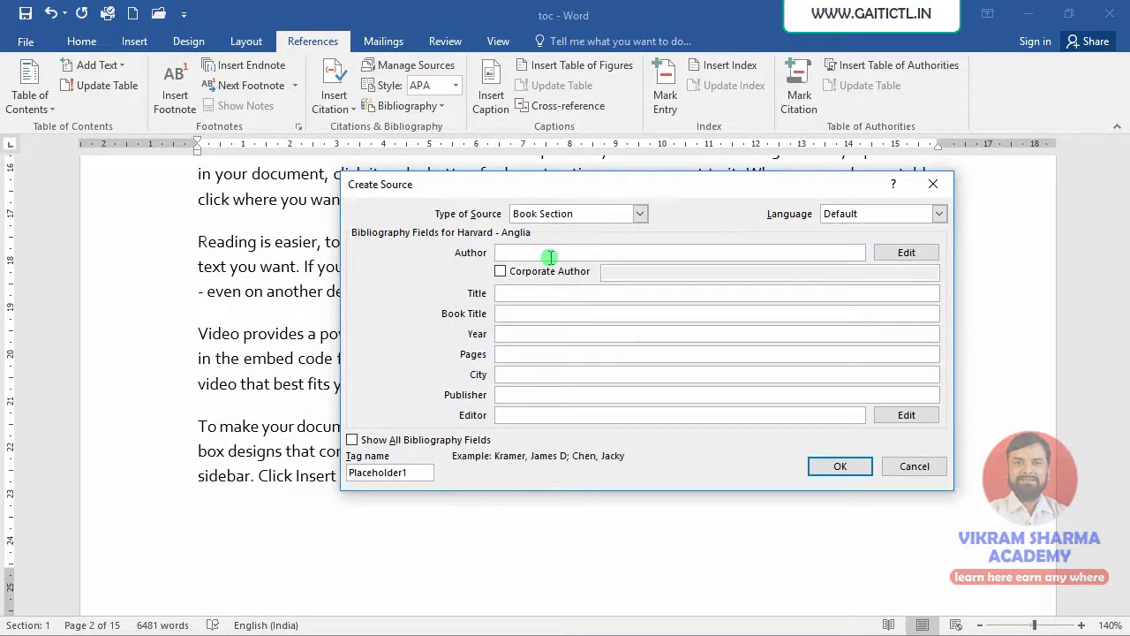
text(M)
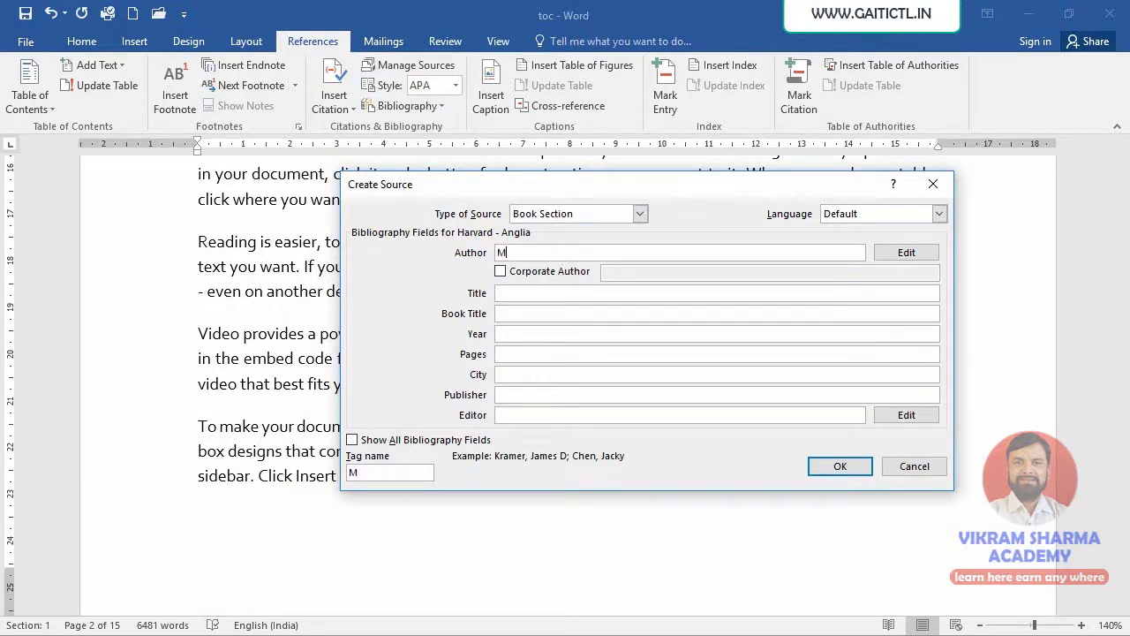
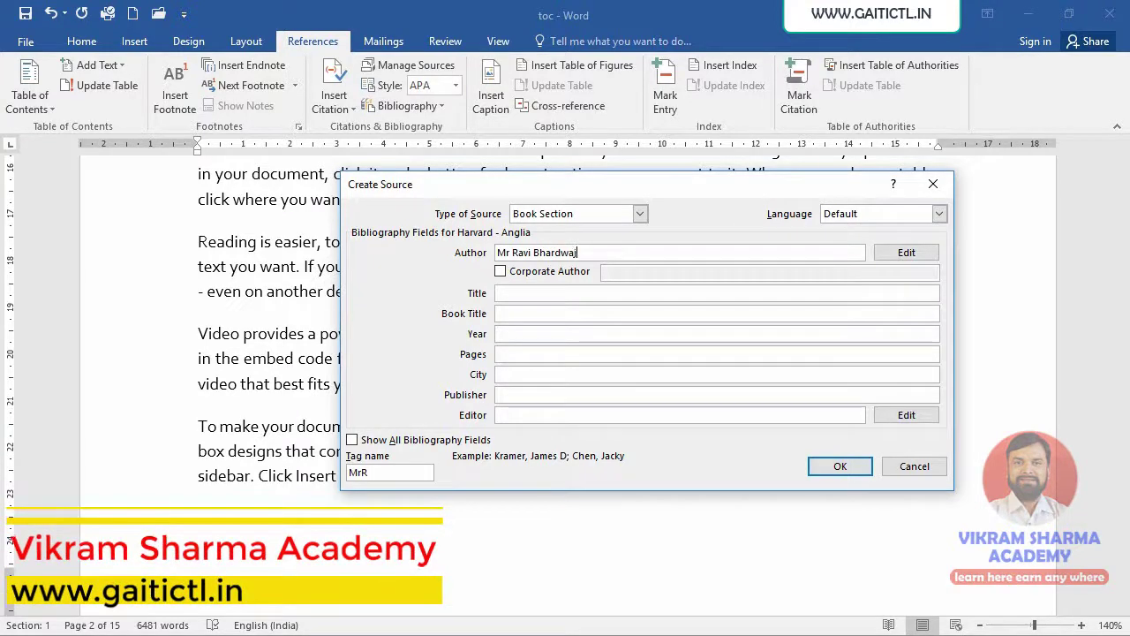
click(537, 294)
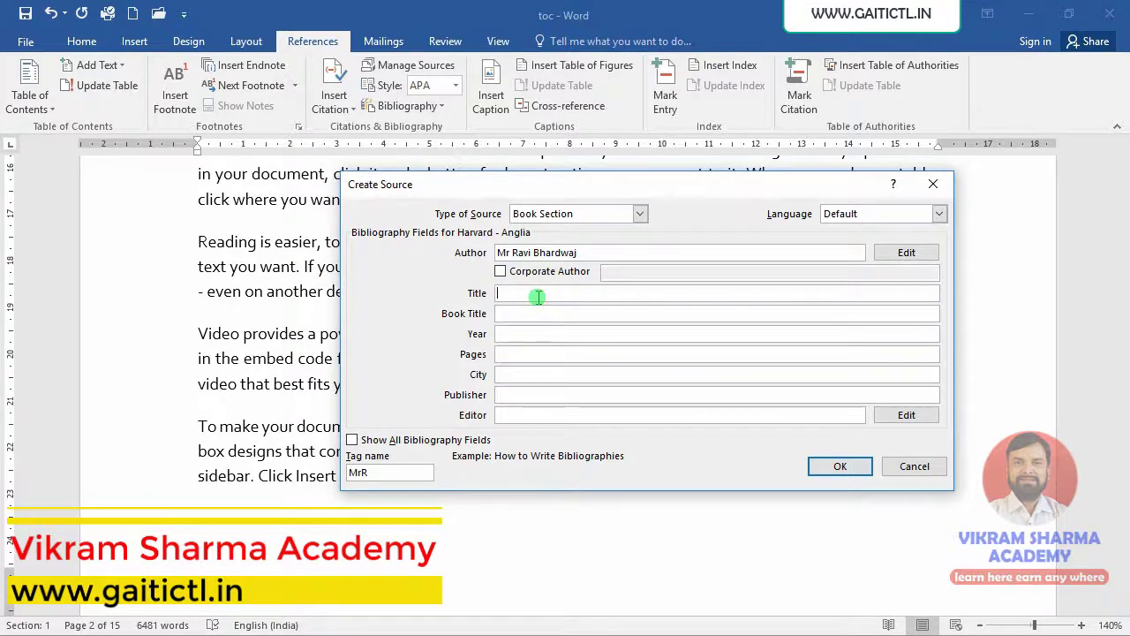
text(All Abo)
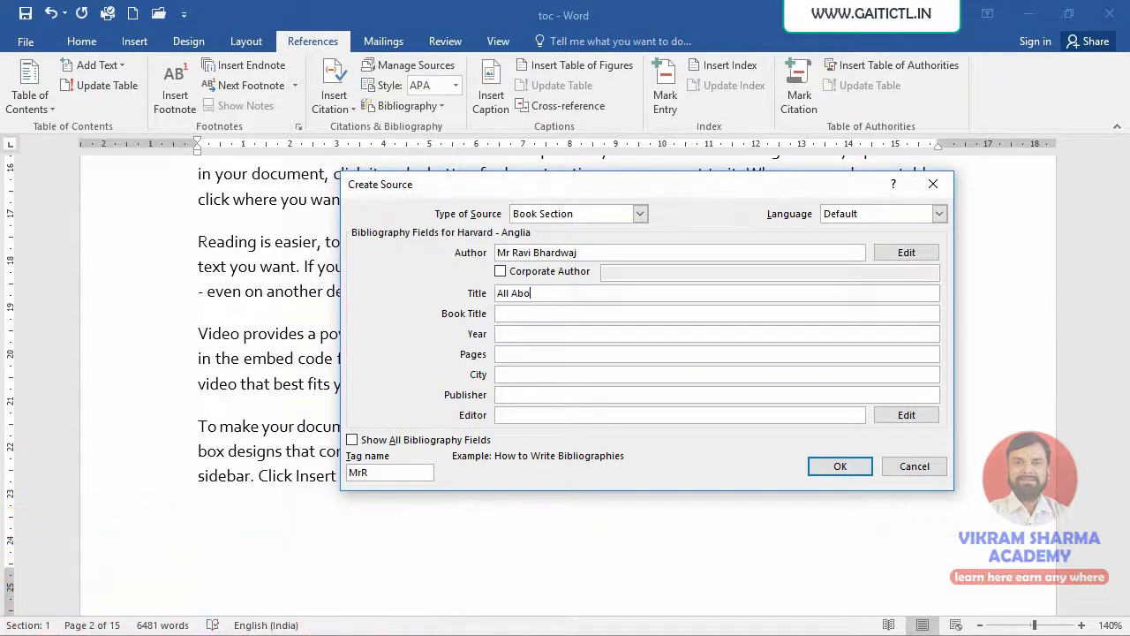
text(ut Com)
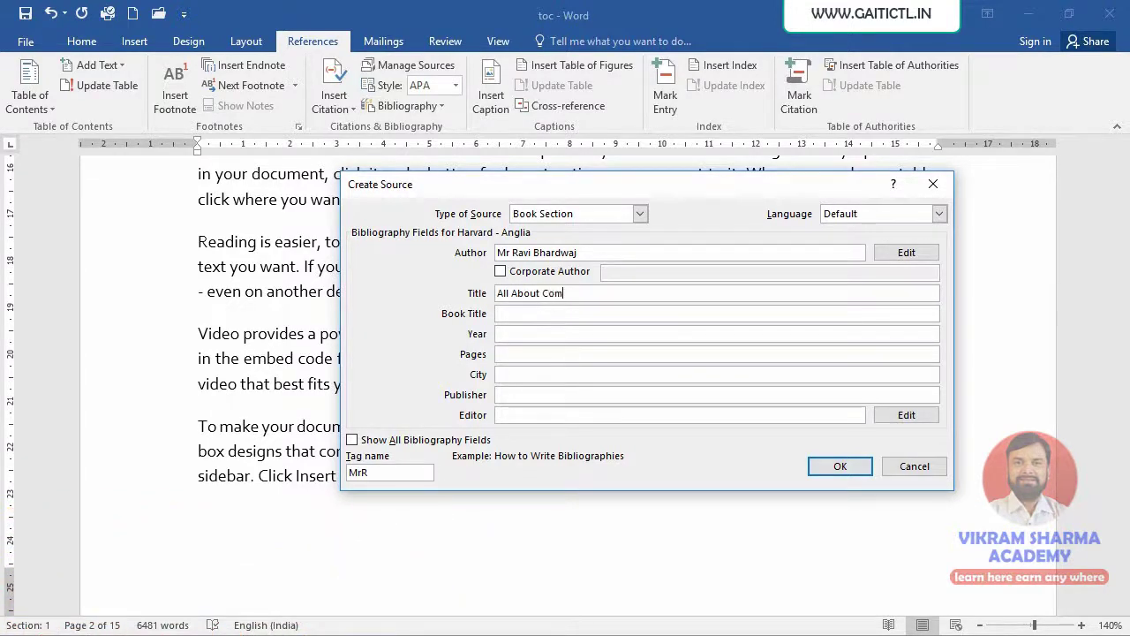
text(puters)
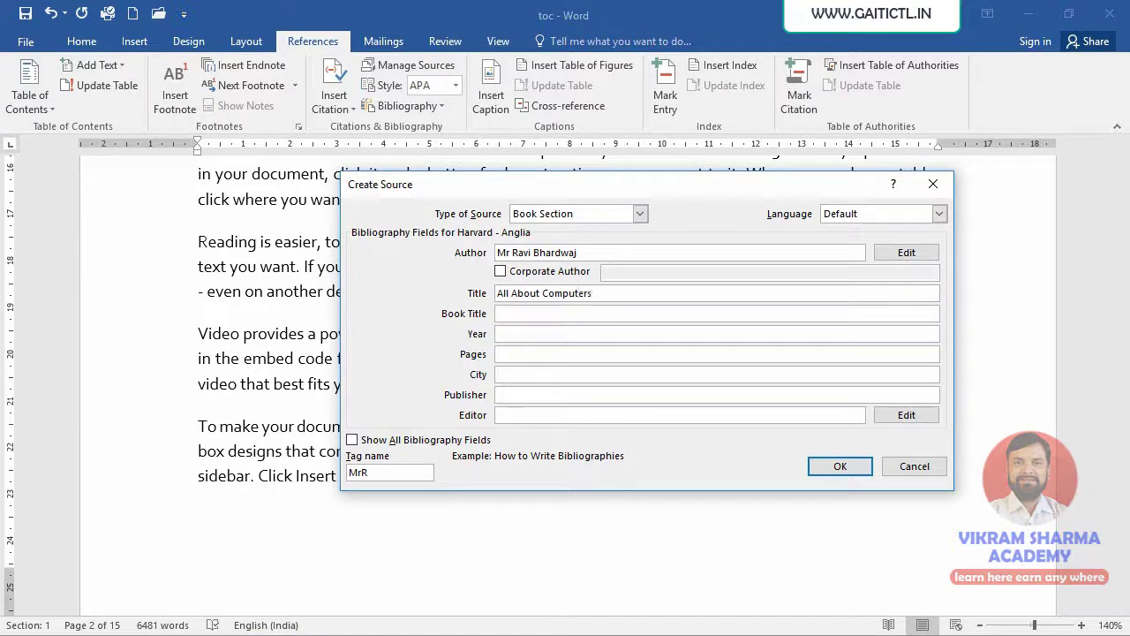
click(551, 316)
text(Ms-Office)
click(572, 336)
text(2020)
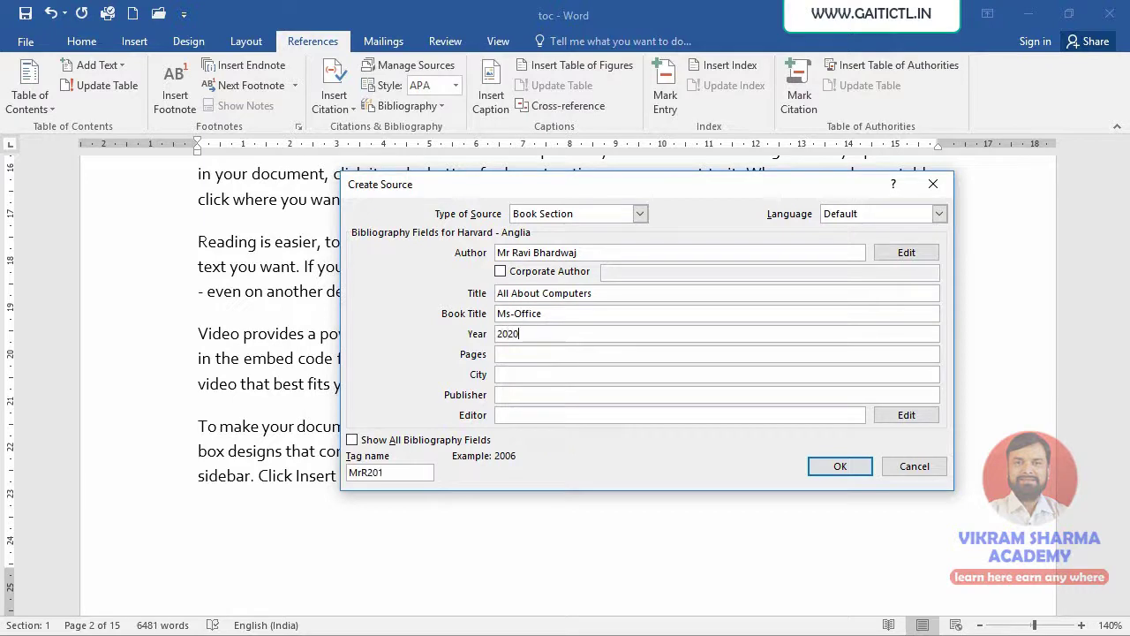
click(522, 355)
- Insert the Book Section citation, then add a blank paragraph after 'device.' on page 3
click(837, 467)
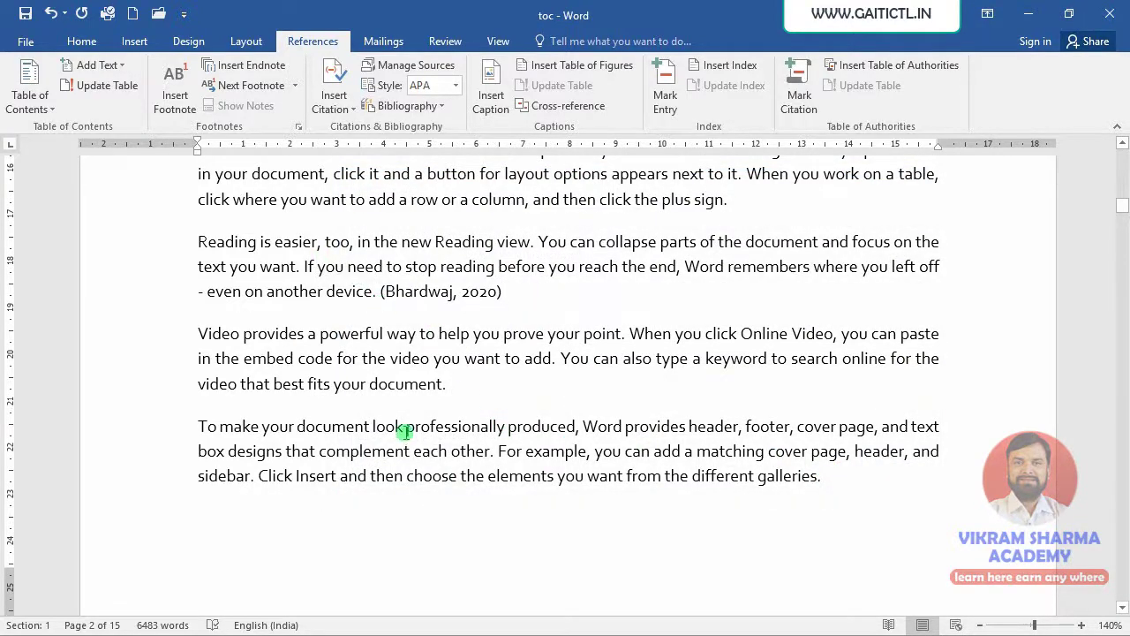
scroll(467, 413, down, 3)
scroll(468, 417, down, 5)
scroll(547, 376, down, 3)
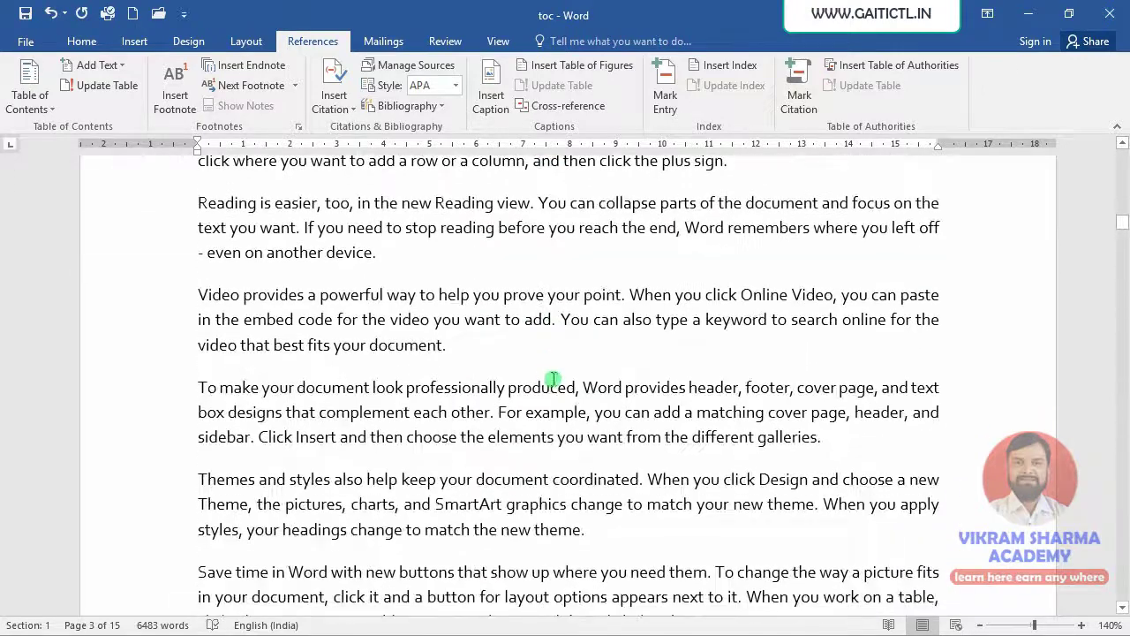
click(405, 271)
key(Return)
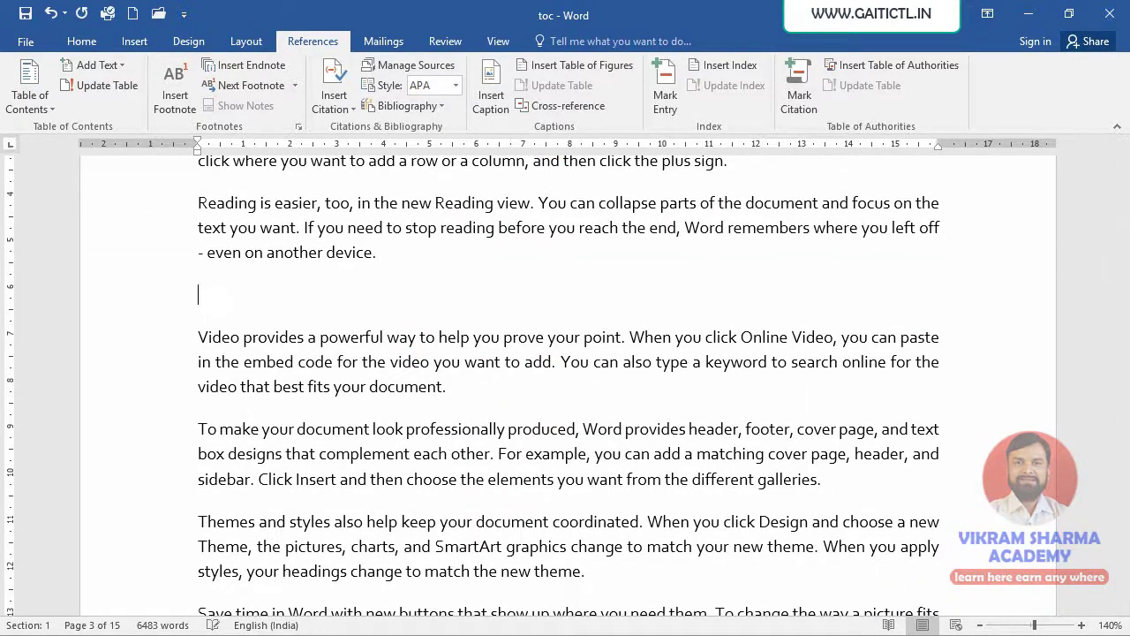
key(alt+Tab)
key(alt+Tab)
key(alt+Tab)
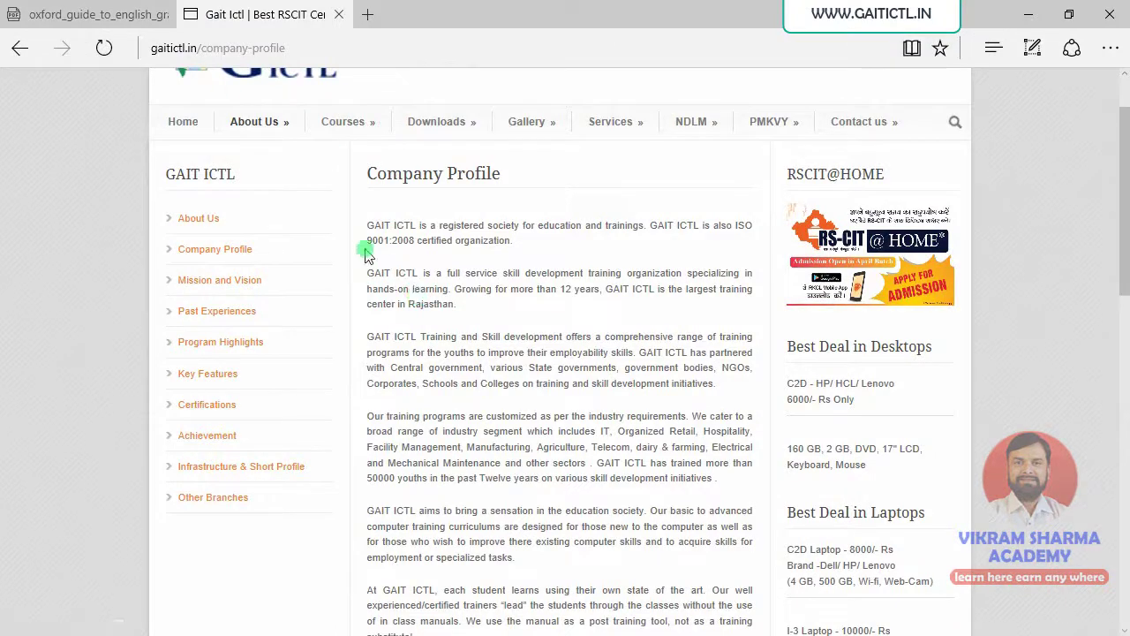
- Copy the Company Profile heading and paragraphs from the gaitictl.in page into the blank Word paragraph
drag(367, 174, 718, 477)
key(ctrl+c)
key(alt+Tab)
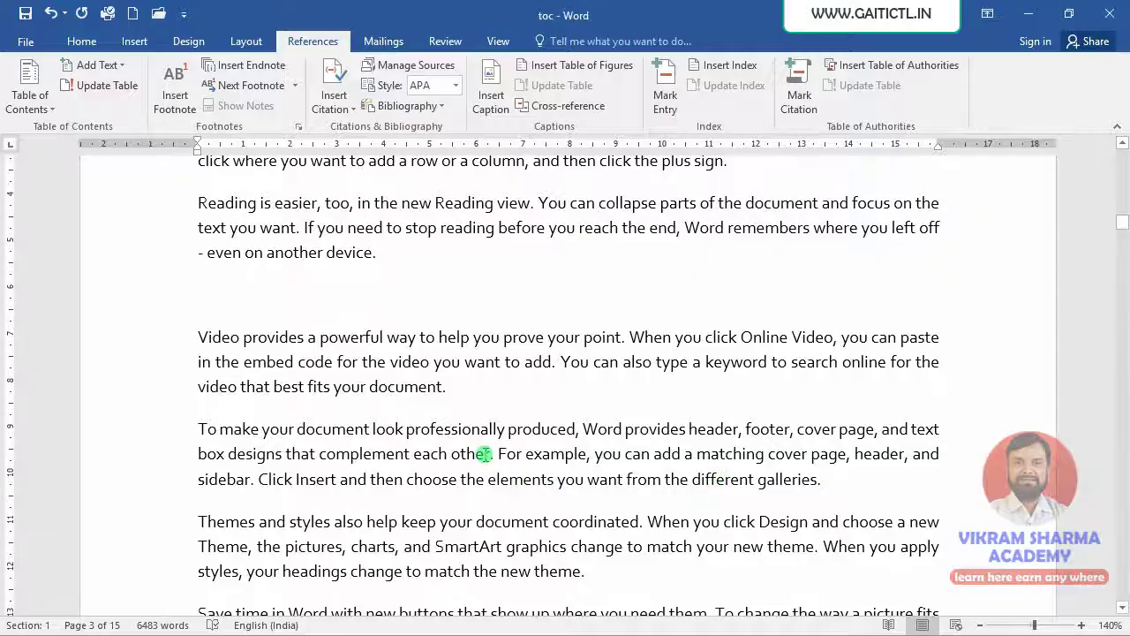
key(ctrl+v)
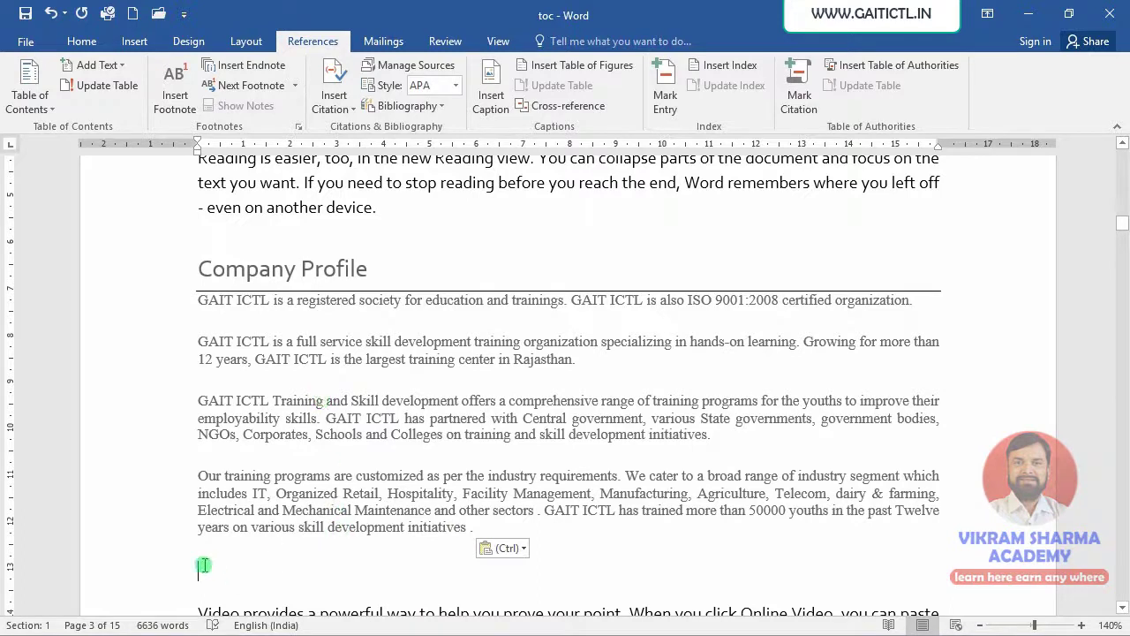
- Start a new citation source with Web site as its source type
click(336, 107)
click(368, 220)
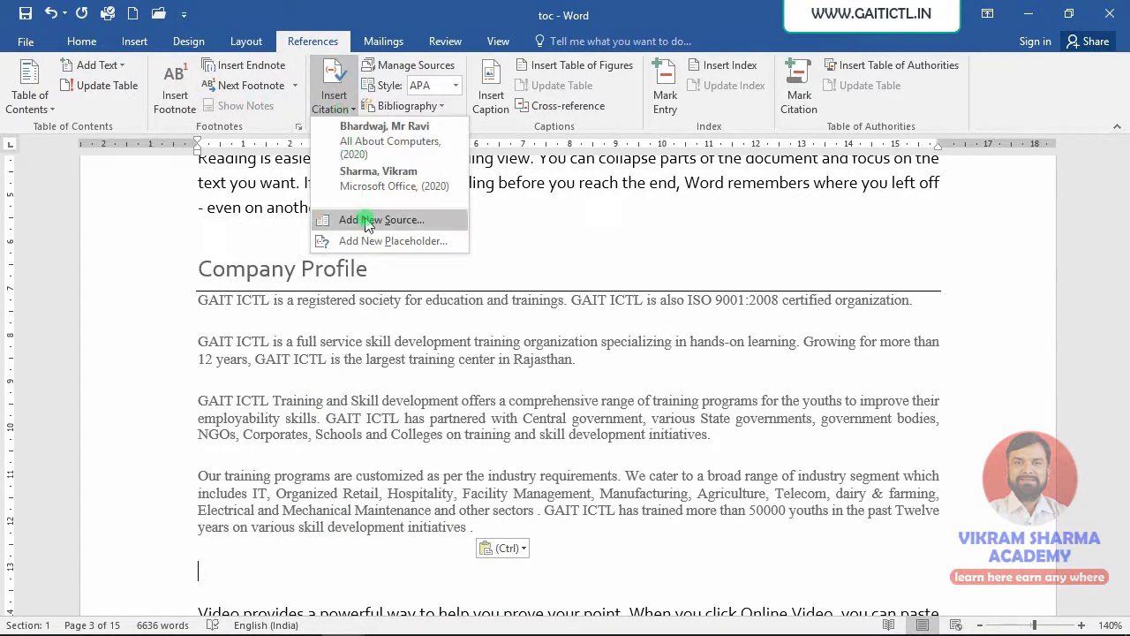
click(585, 215)
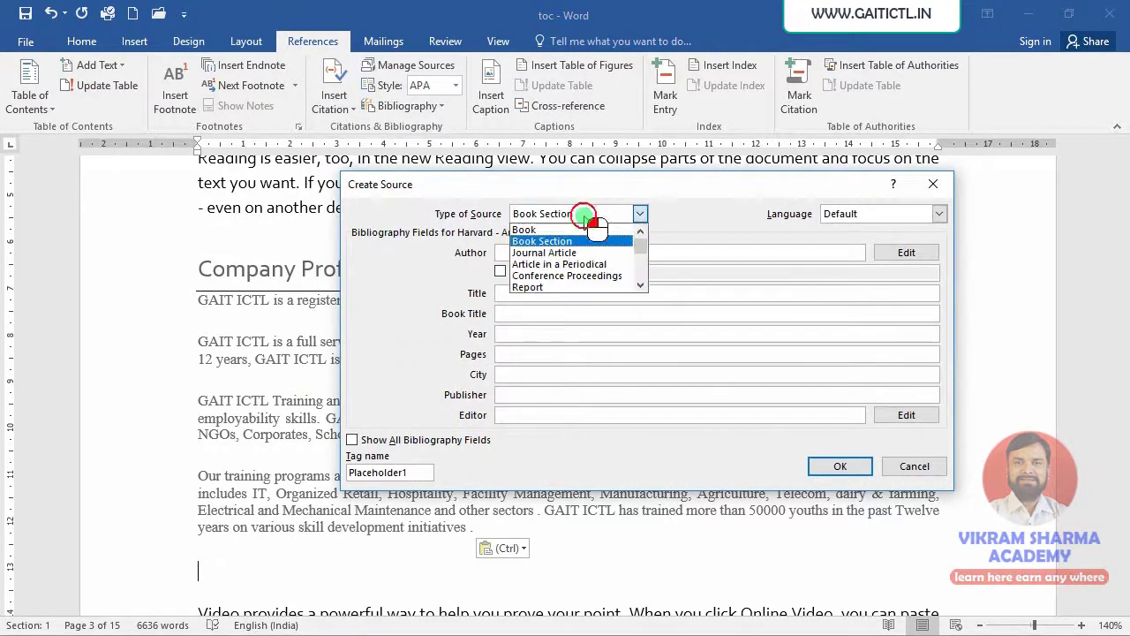
click(641, 287)
click(641, 287)
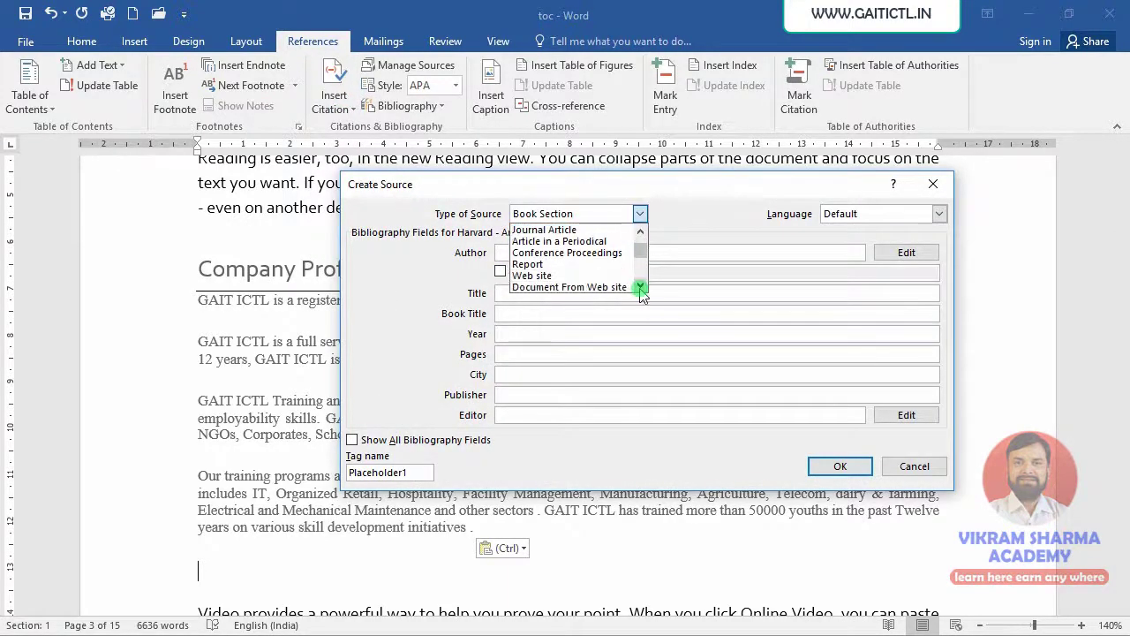
click(640, 287)
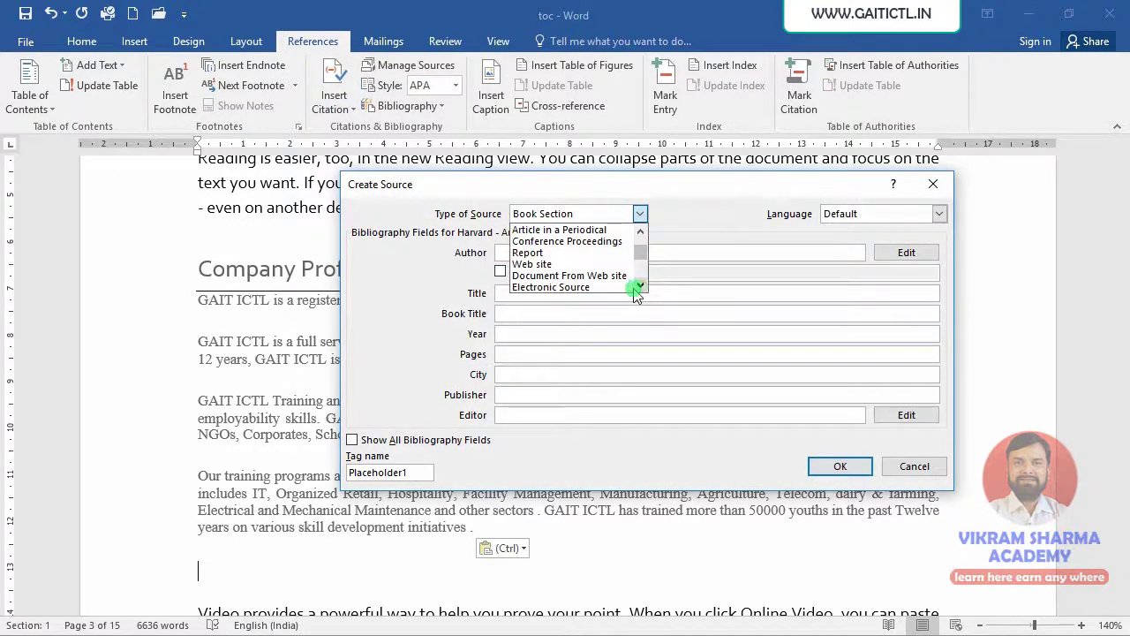
click(561, 265)
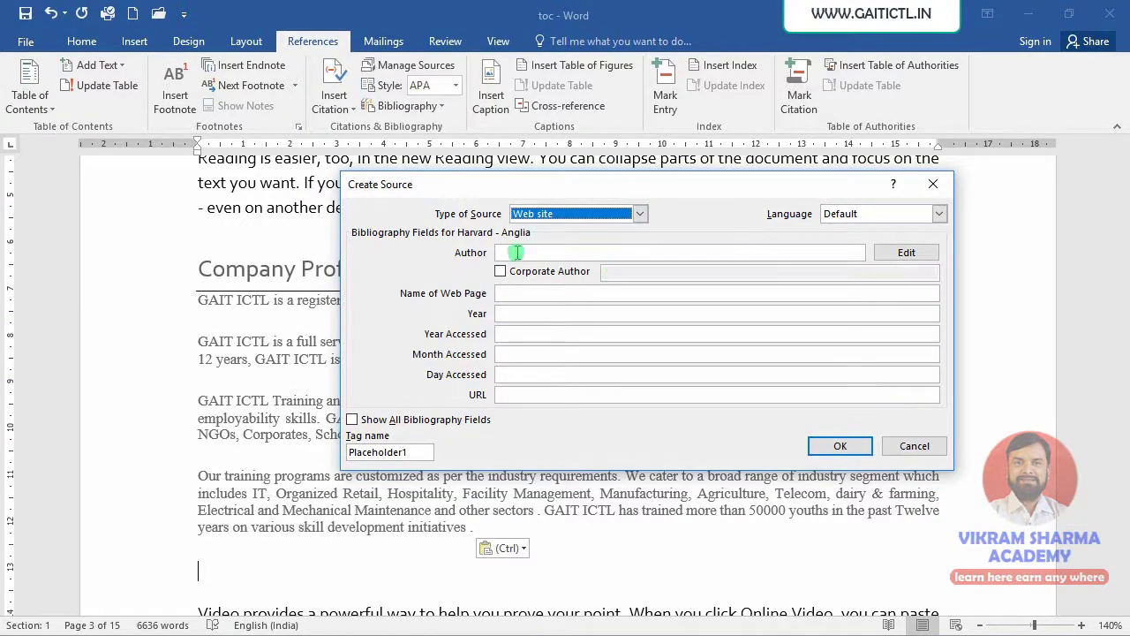
- Copy the company page's web address from Edge's address bar for the Web site source
click(537, 293)
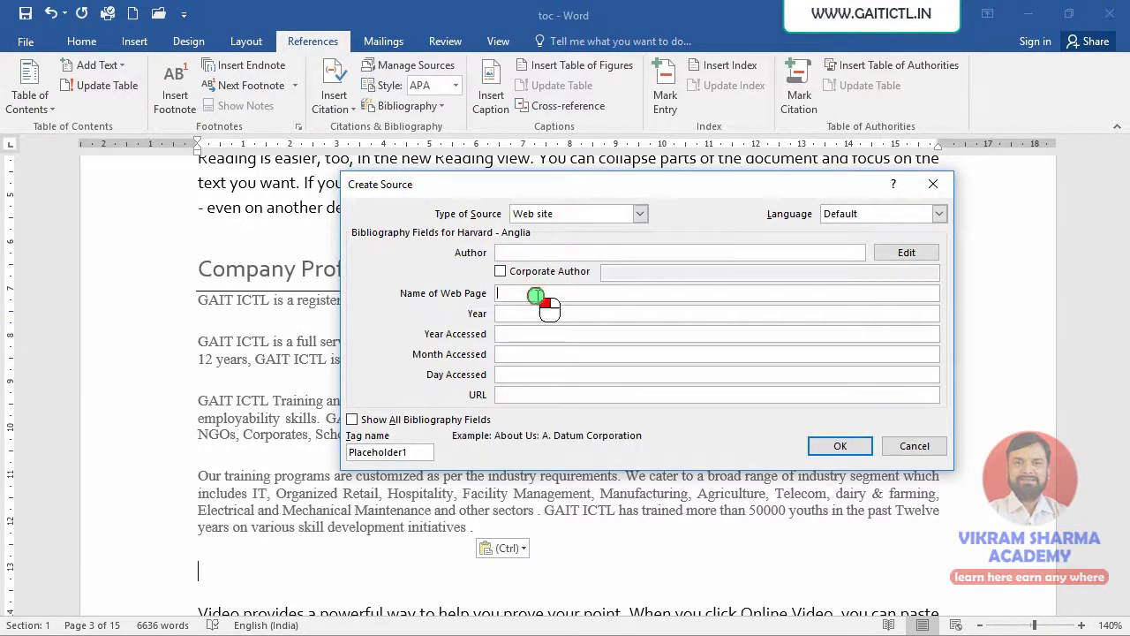
key(alt+Tab)
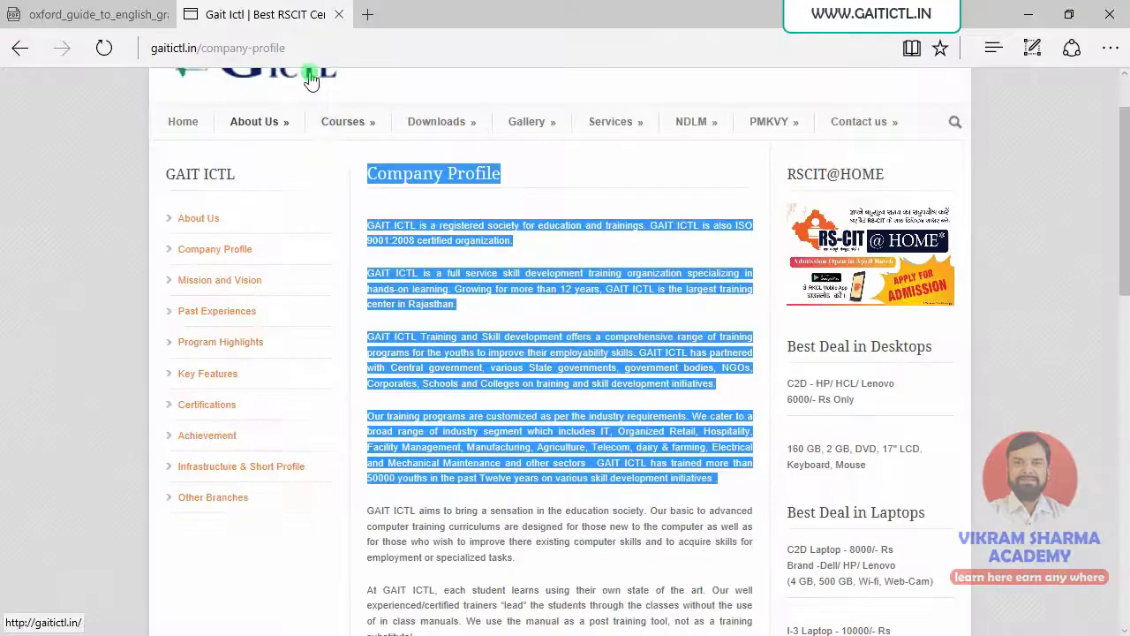
click(310, 48)
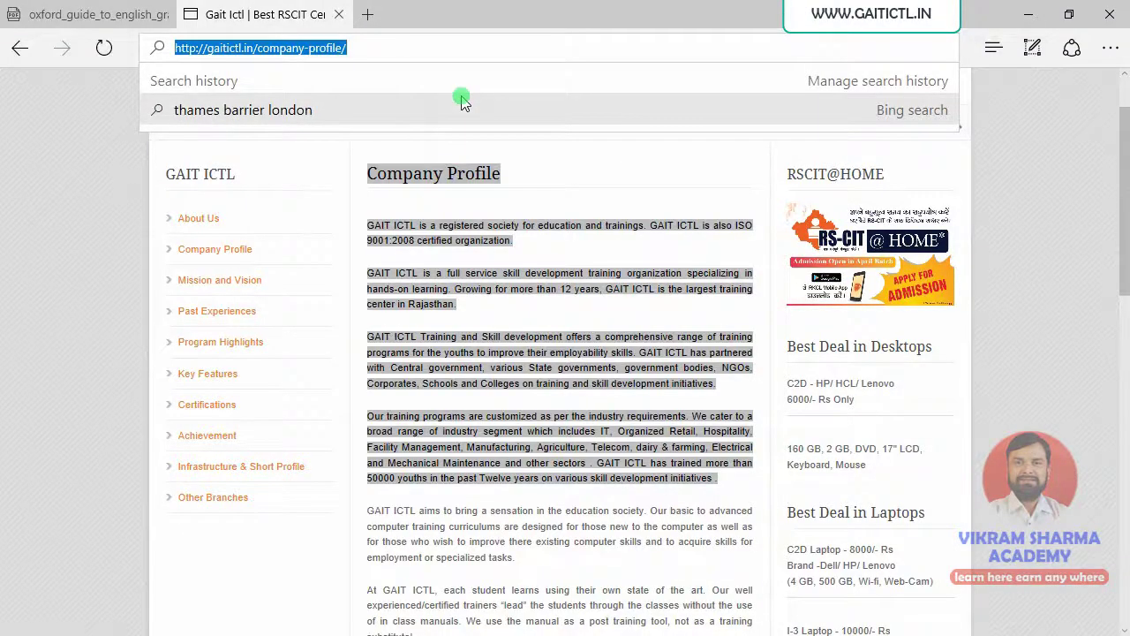
key(alt+Tab)
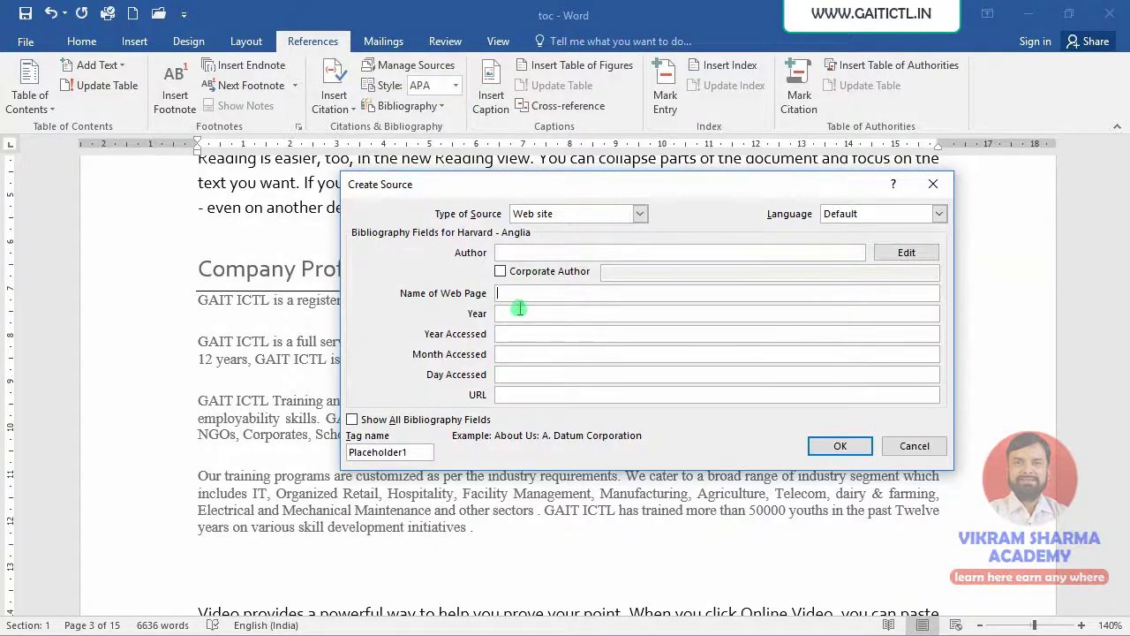
- Enter the copied page address as the web page name and 2020 as the year
key(ctrl+v)
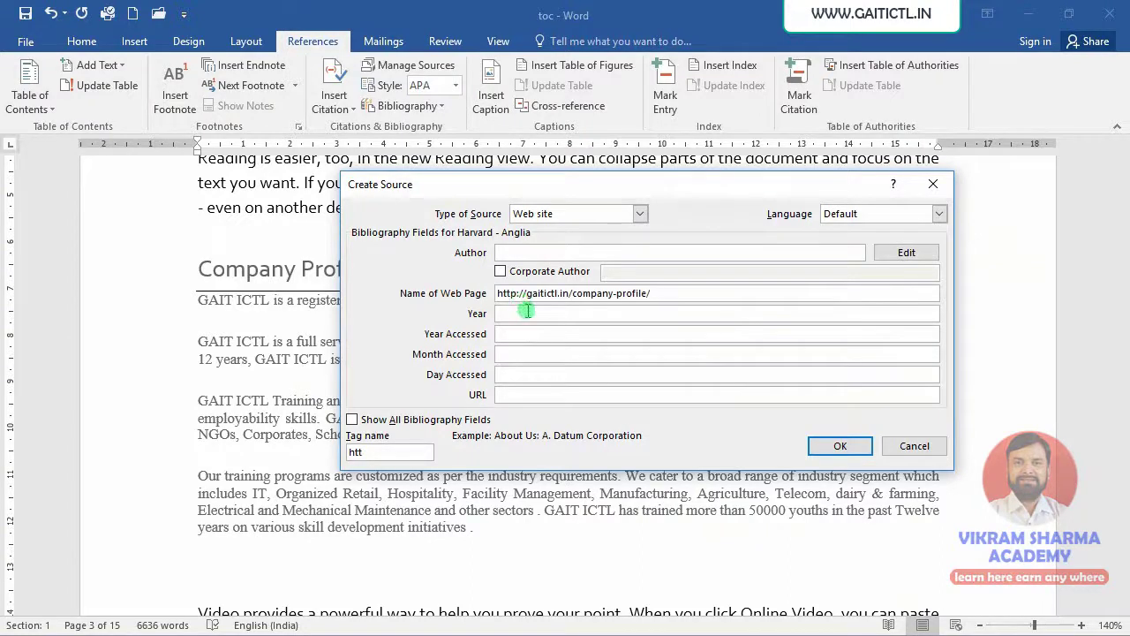
click(525, 315)
text(2020)
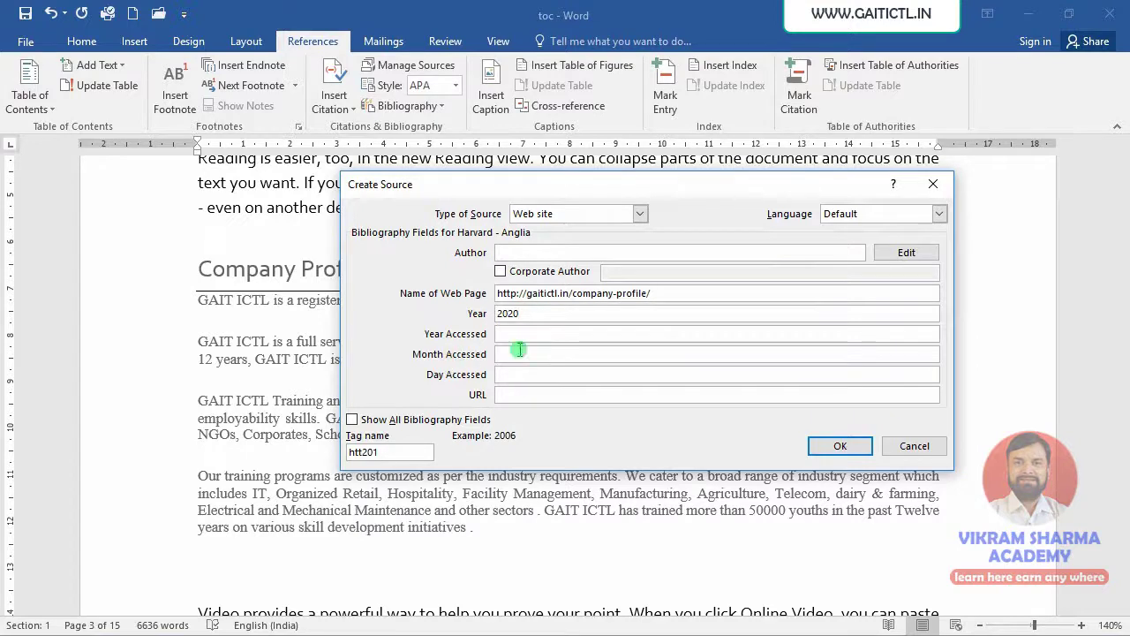
click(544, 398)
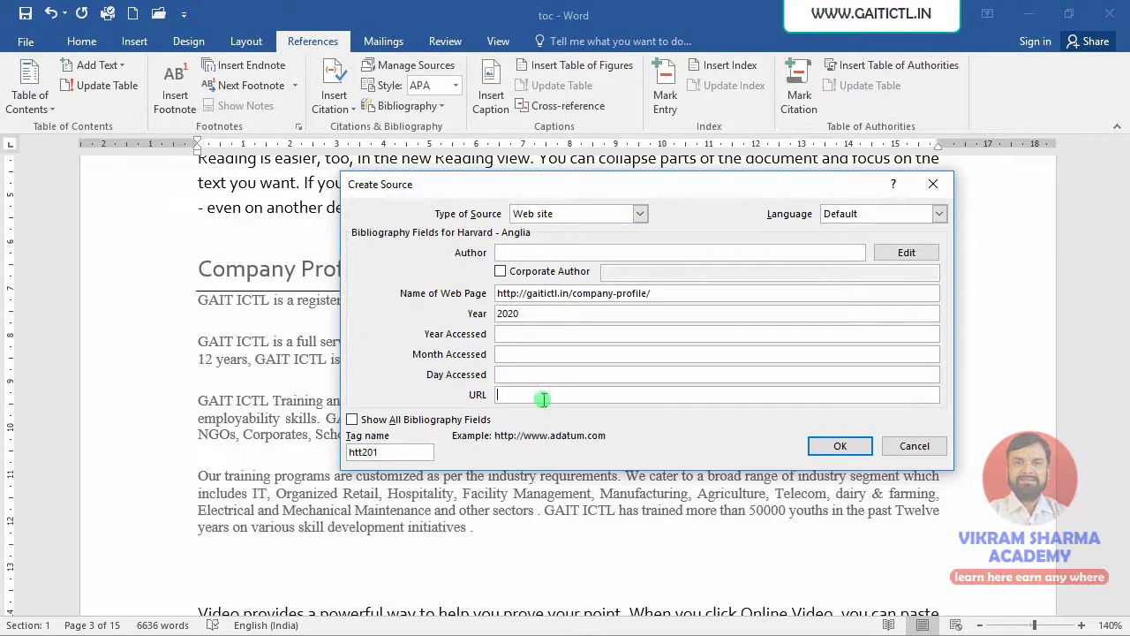
- Copy the site's home address from the browser into URL and save the source
key(alt+Tab)
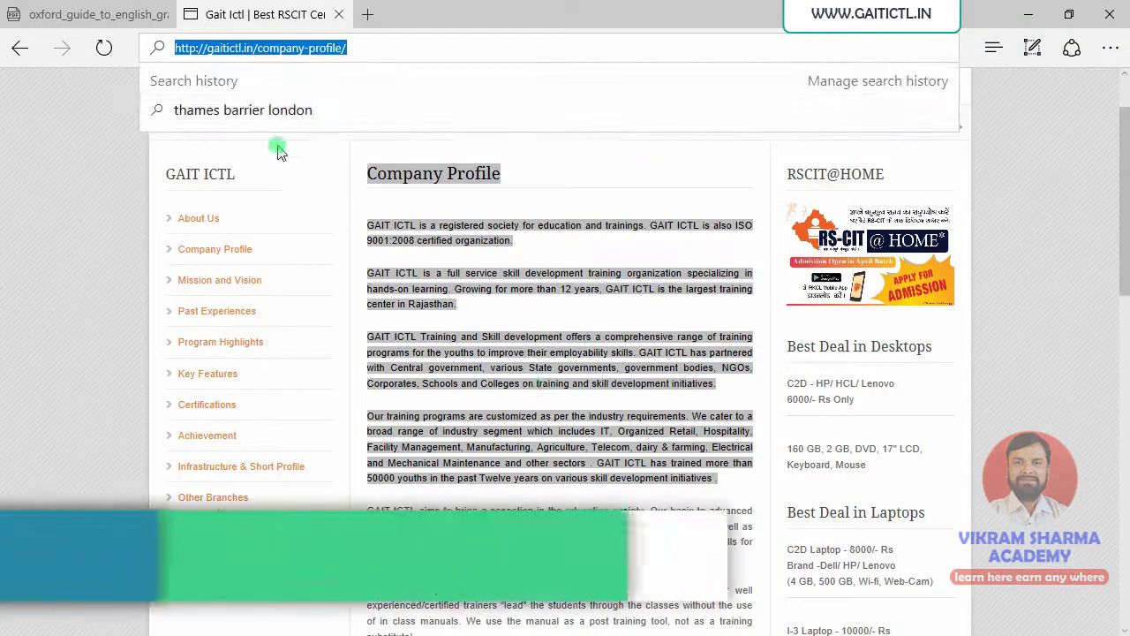
click(245, 46)
mouse_move(257, 47)
mouse_down()
mouse_move(185, 44)
mouse_move(258, 50)
mouse_up()
click(176, 49)
key(alt+Tab)
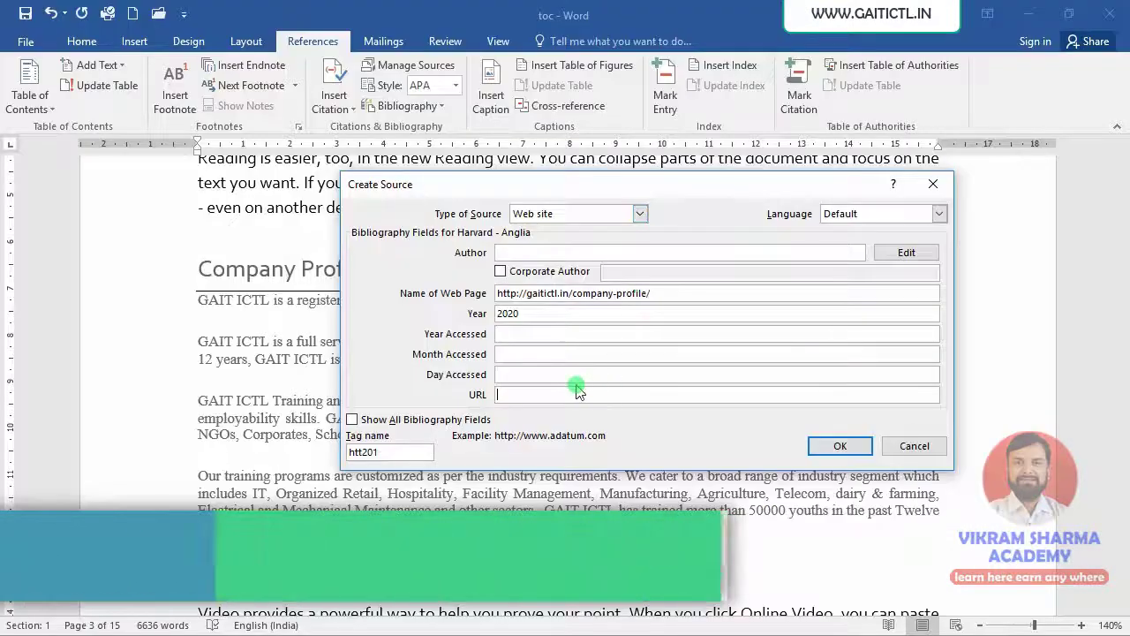
key(ctrl+v)
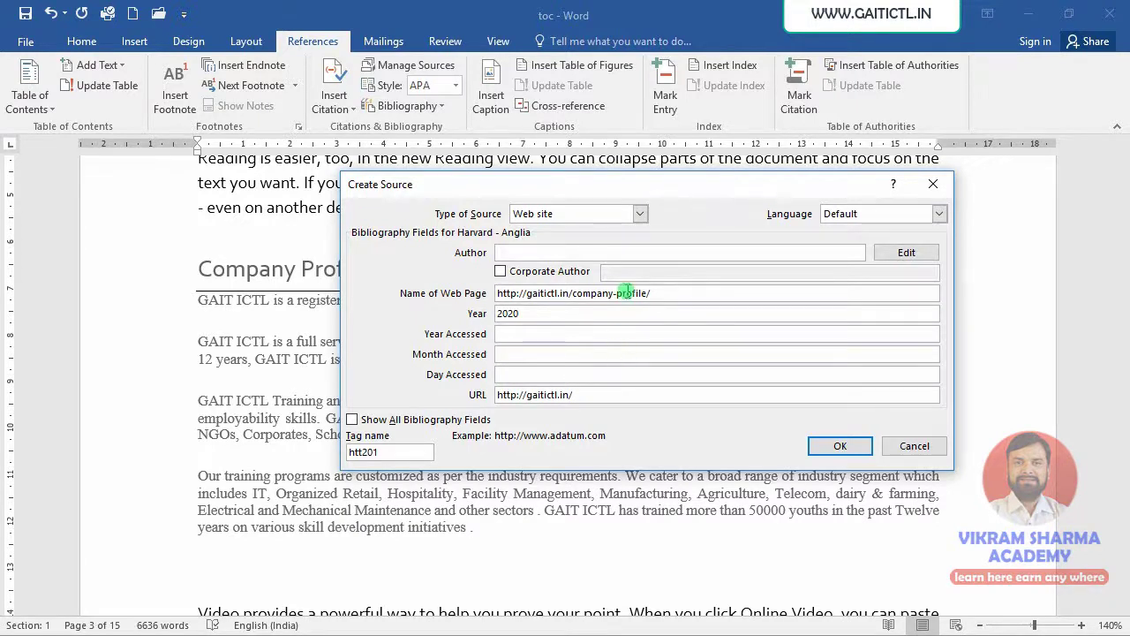
click(659, 293)
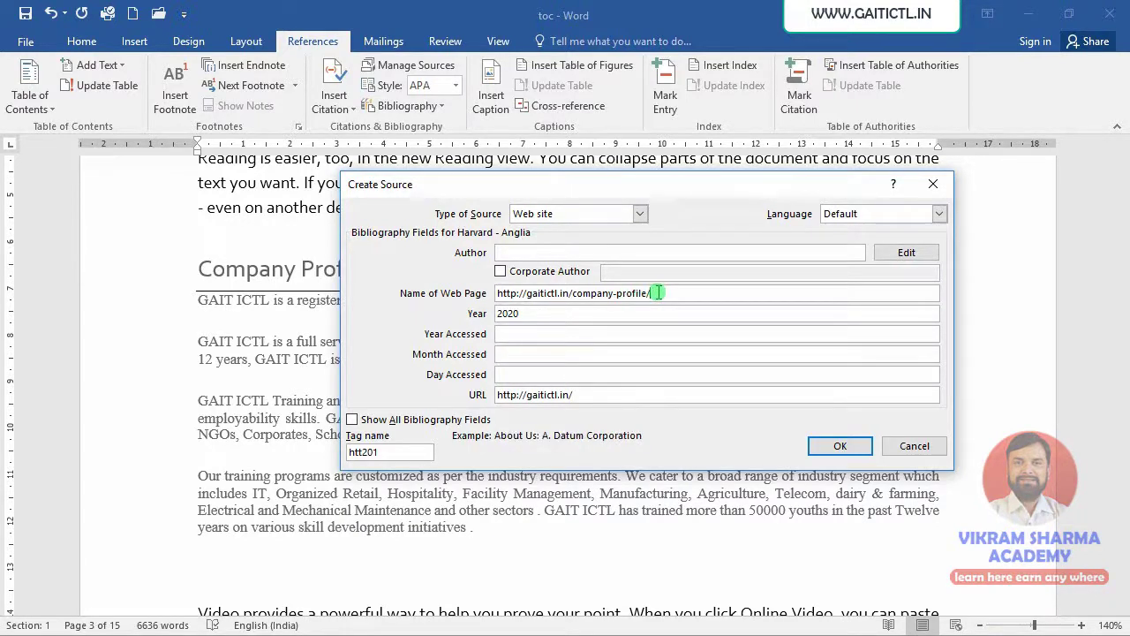
click(827, 447)
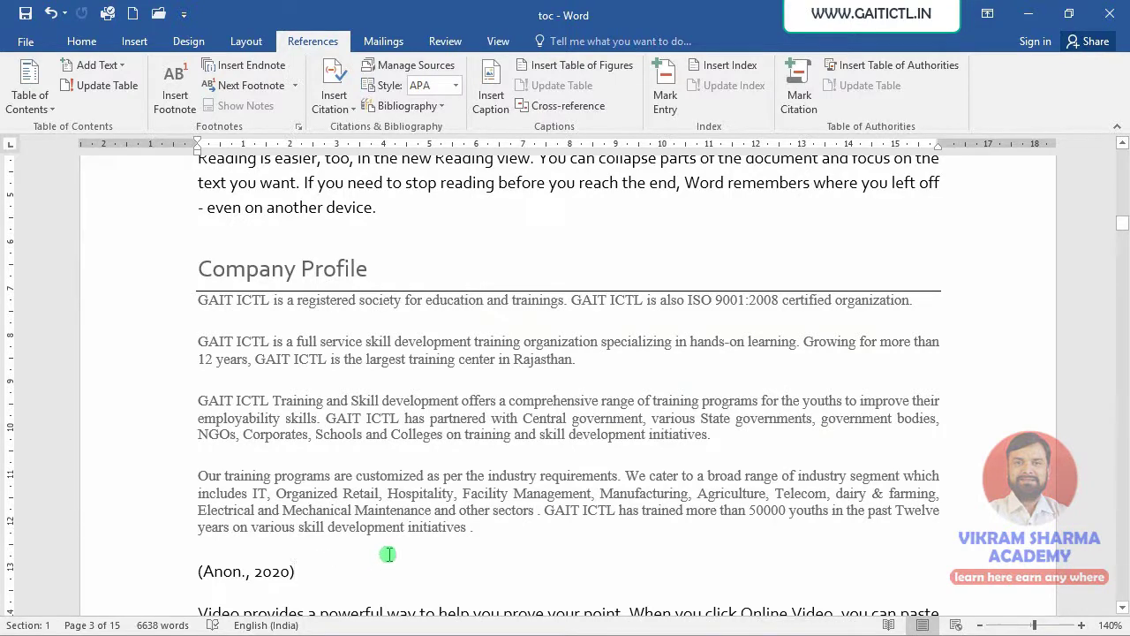
- Suppress the year on the (Anon., 2020) citation so it reads (Anon.)
scroll(386, 551, down, 5)
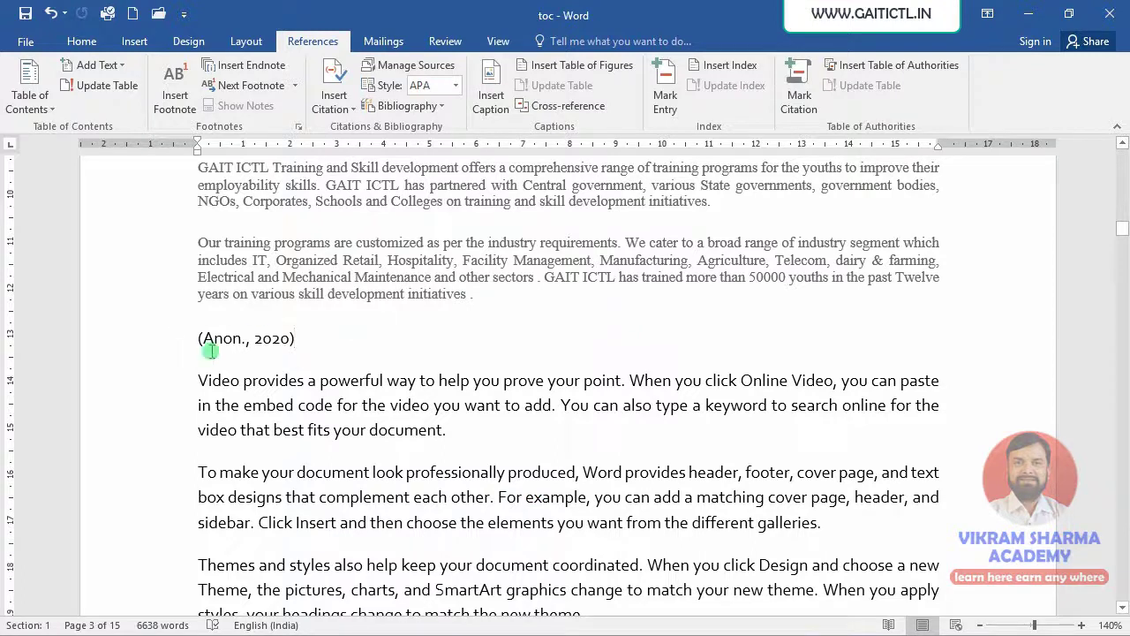
click(249, 338)
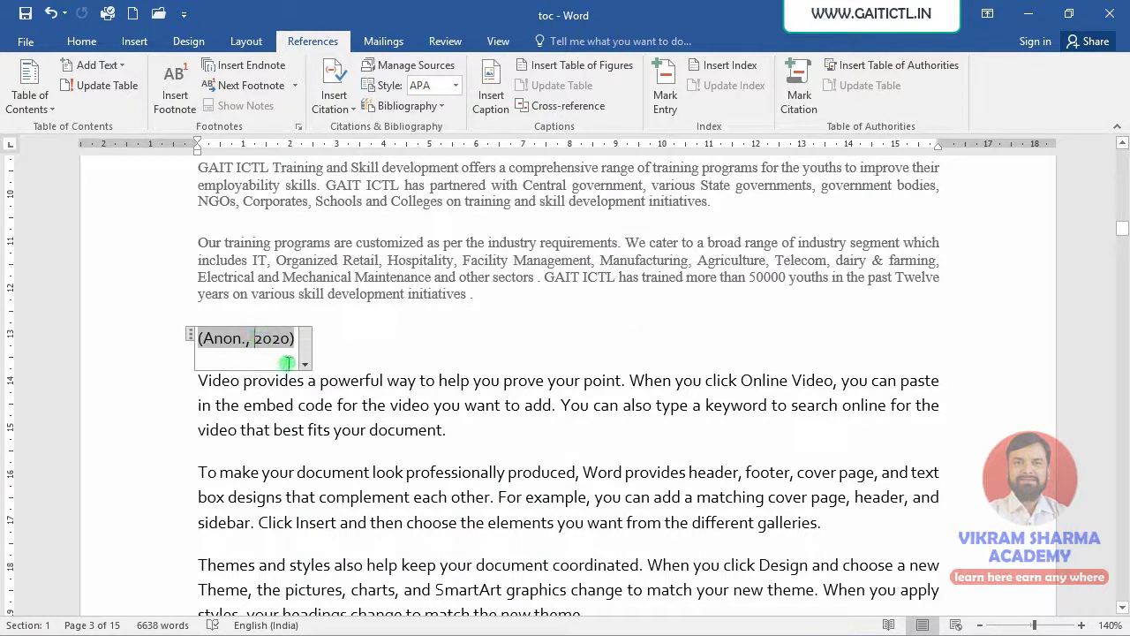
click(305, 366)
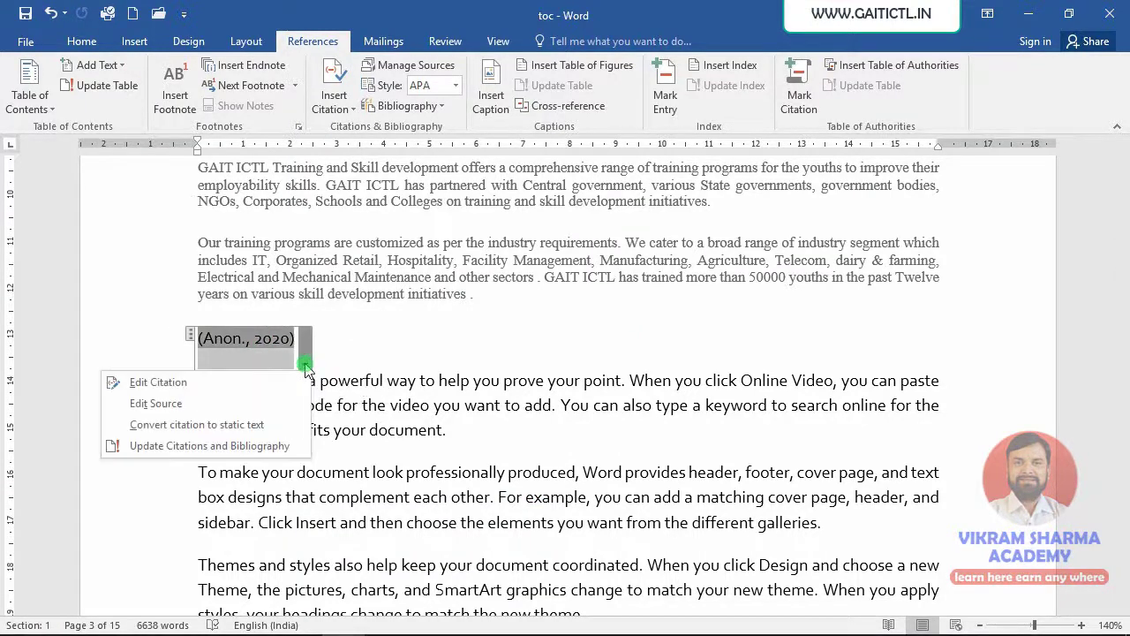
click(159, 386)
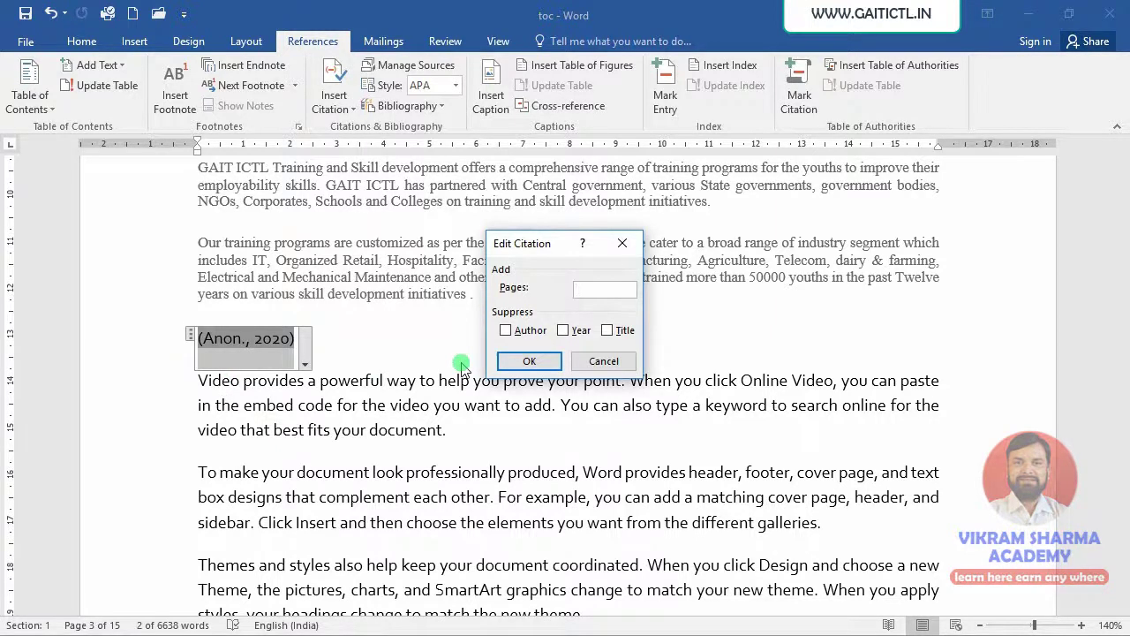
click(573, 332)
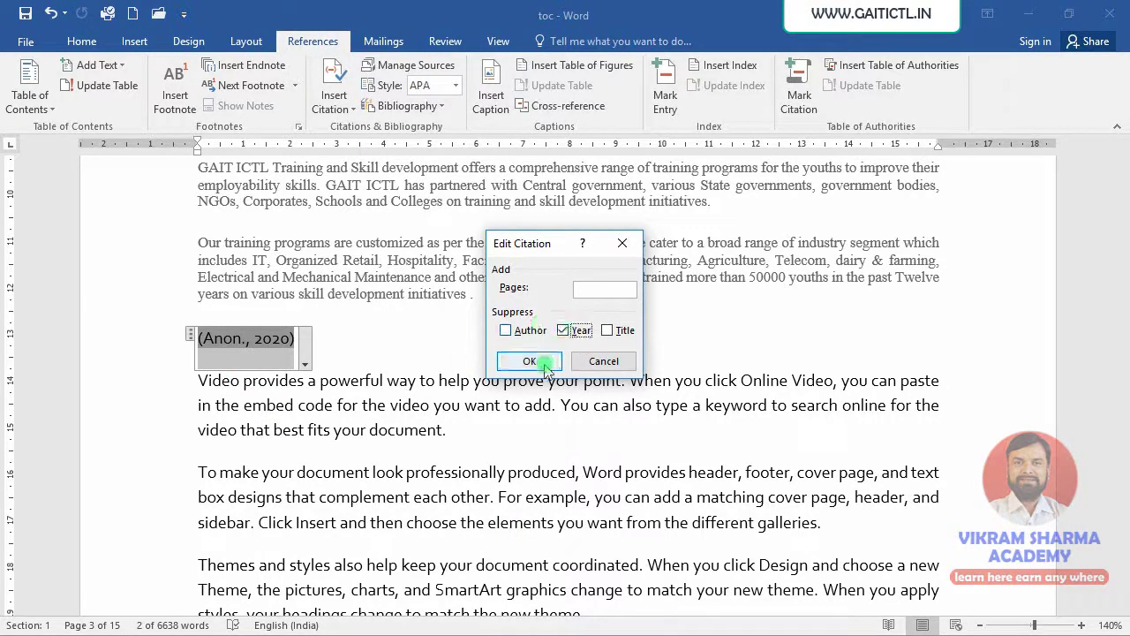
click(545, 364)
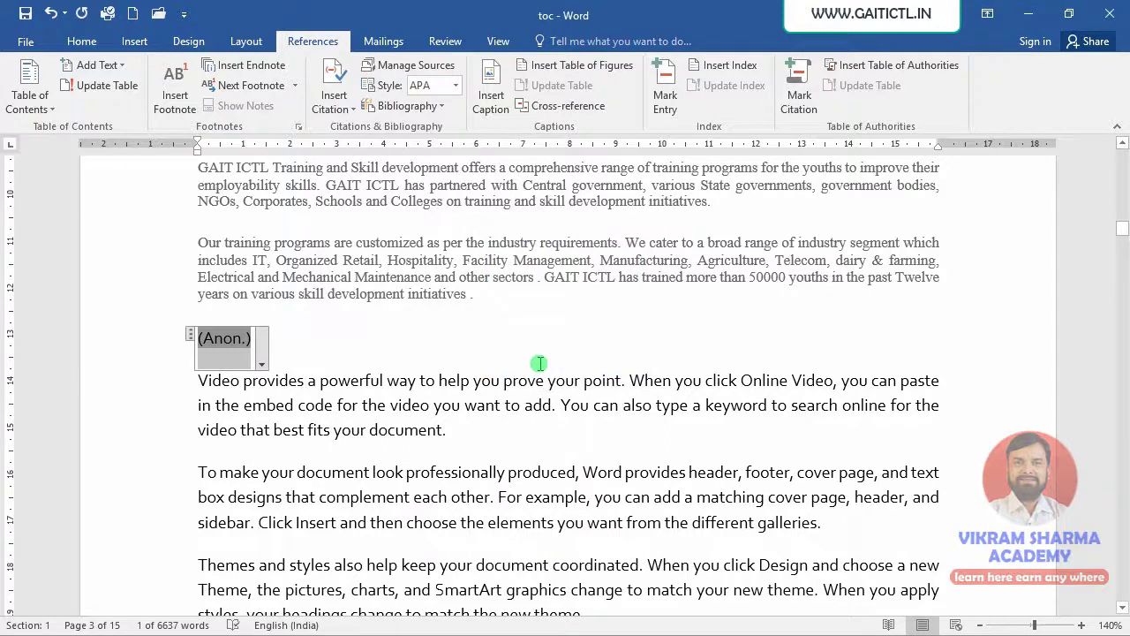
- View the citation's source details in Edit Source, then cancel without changes
click(262, 363)
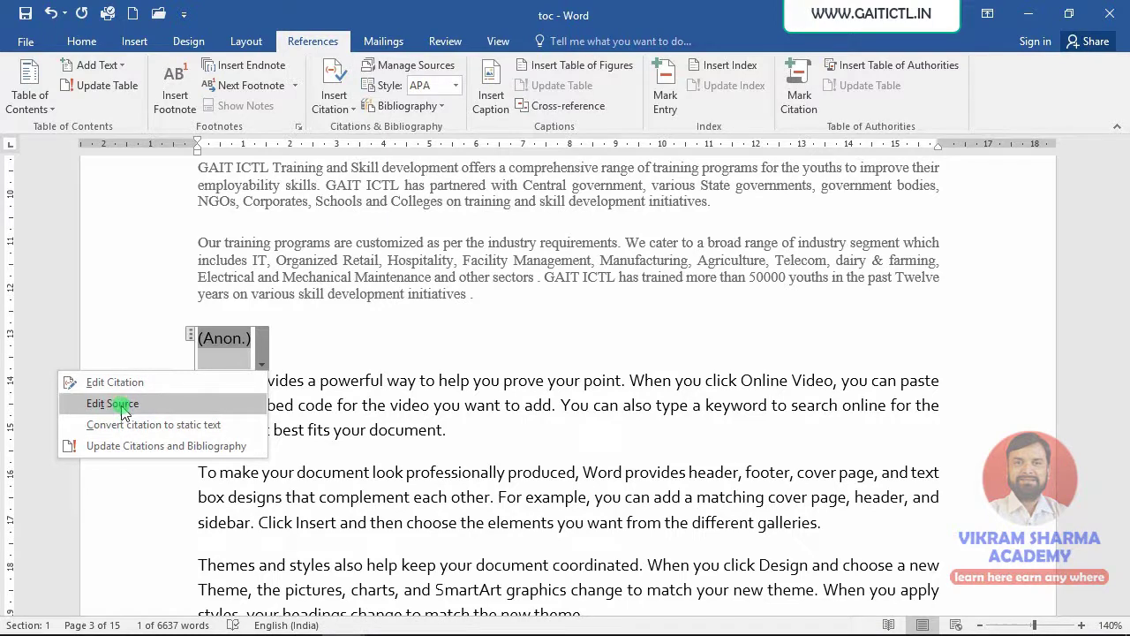
click(123, 410)
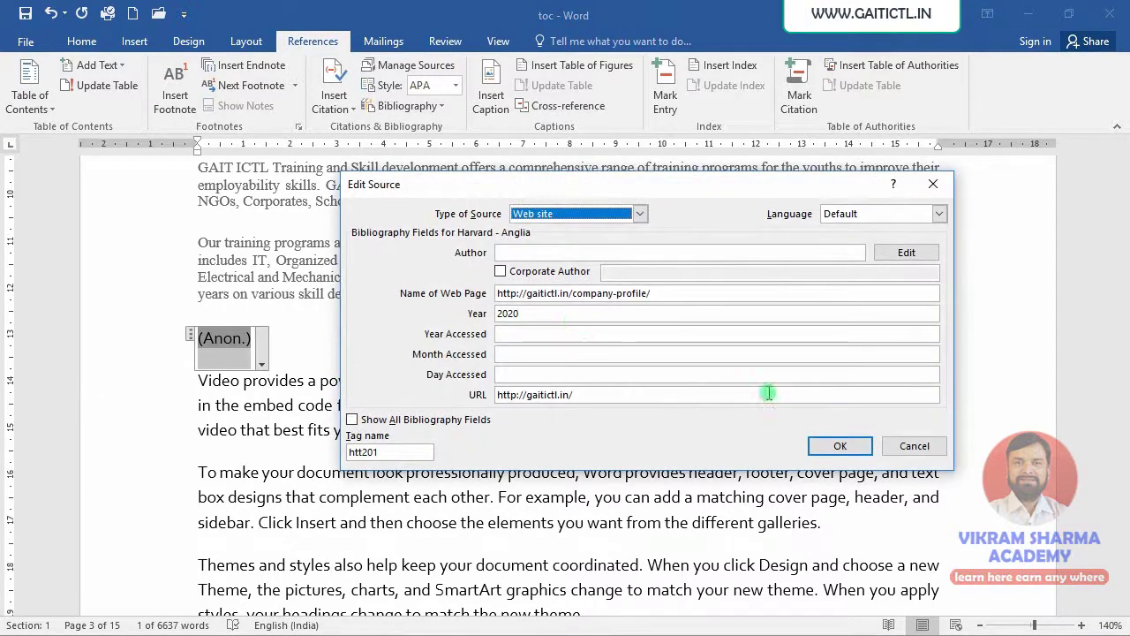
click(888, 447)
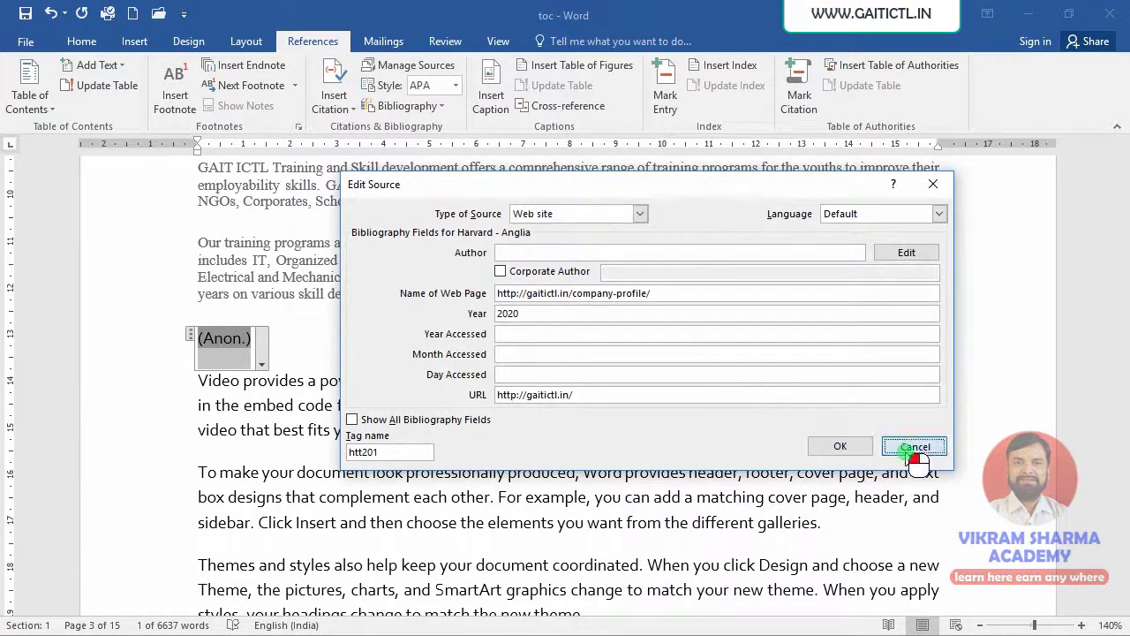
- Untick Suppress Year so the citation shows 2020 again
click(263, 362)
click(151, 381)
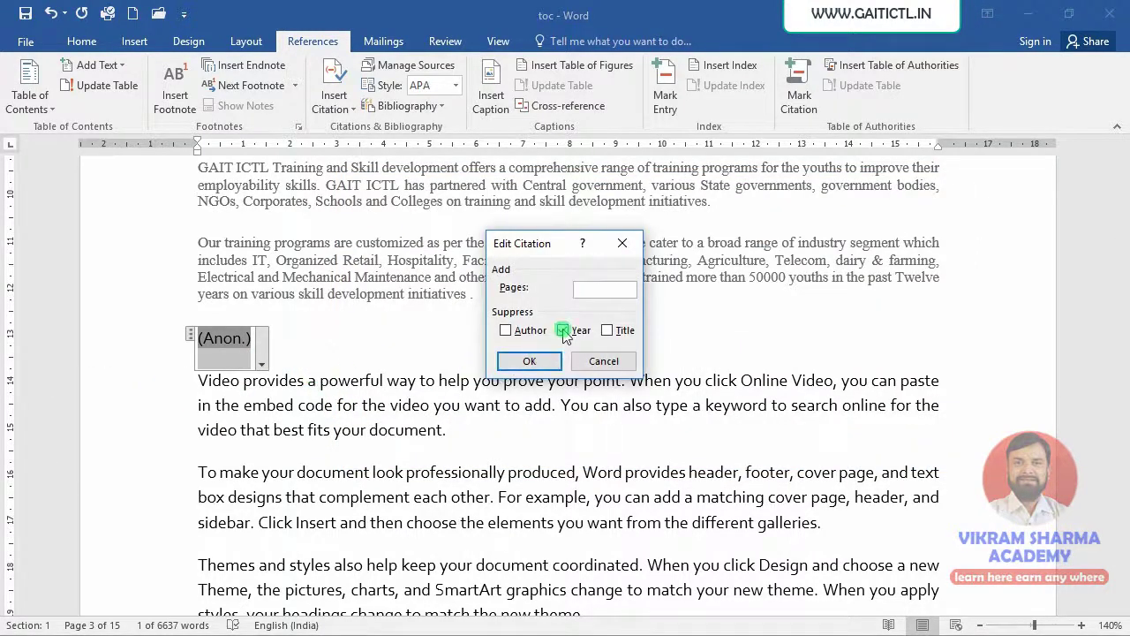
click(529, 360)
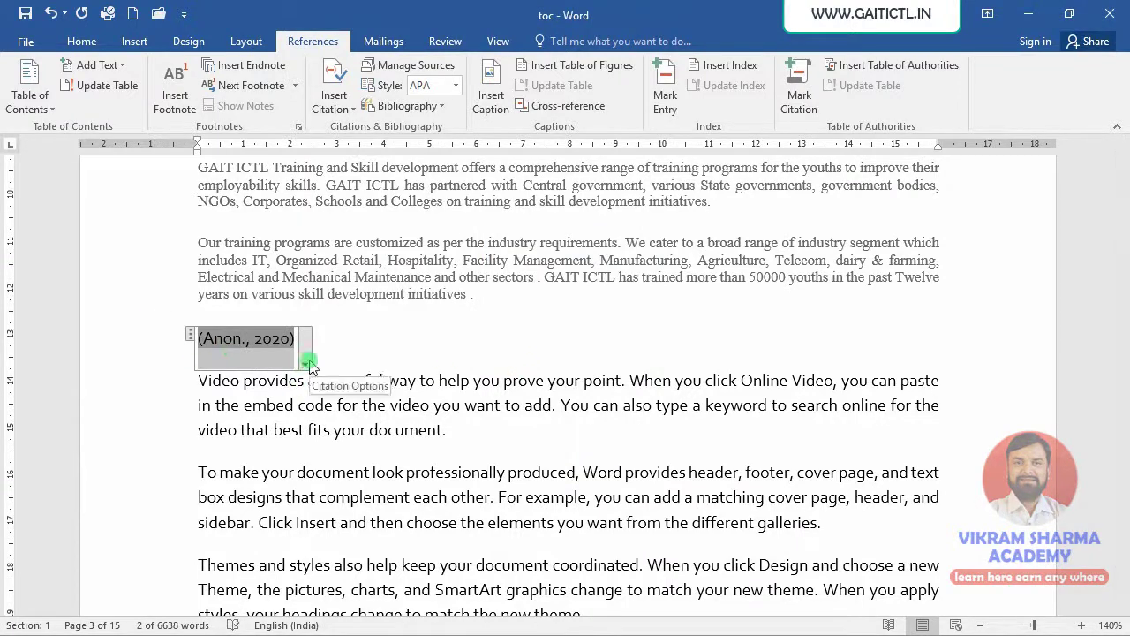
- Add an author to the web-site source, updating both the master and current source lists
click(307, 362)
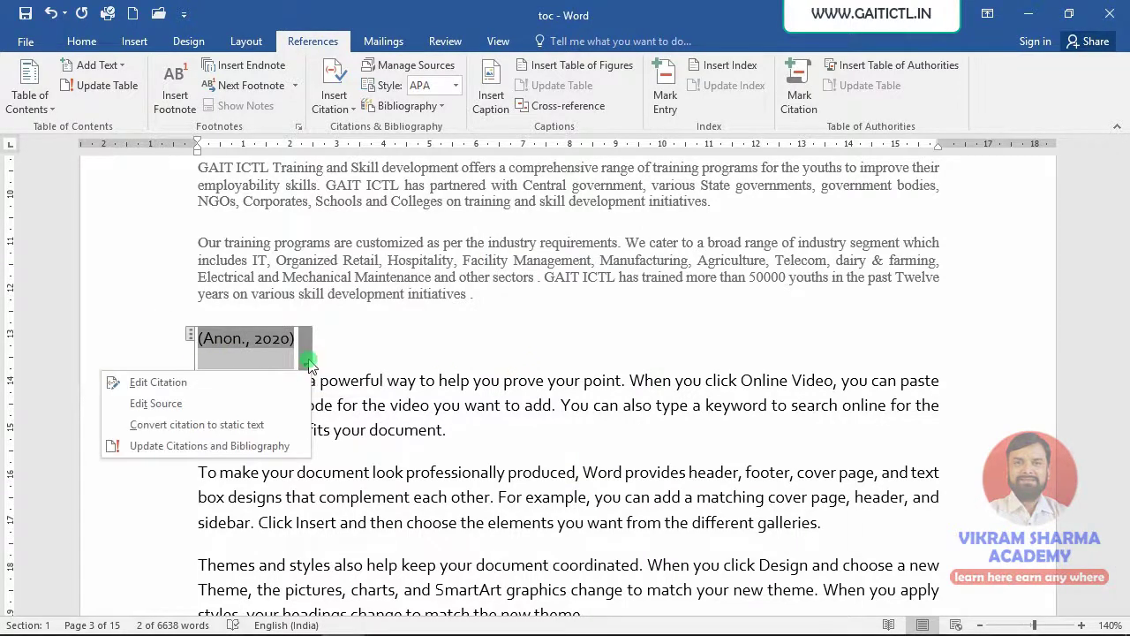
click(180, 405)
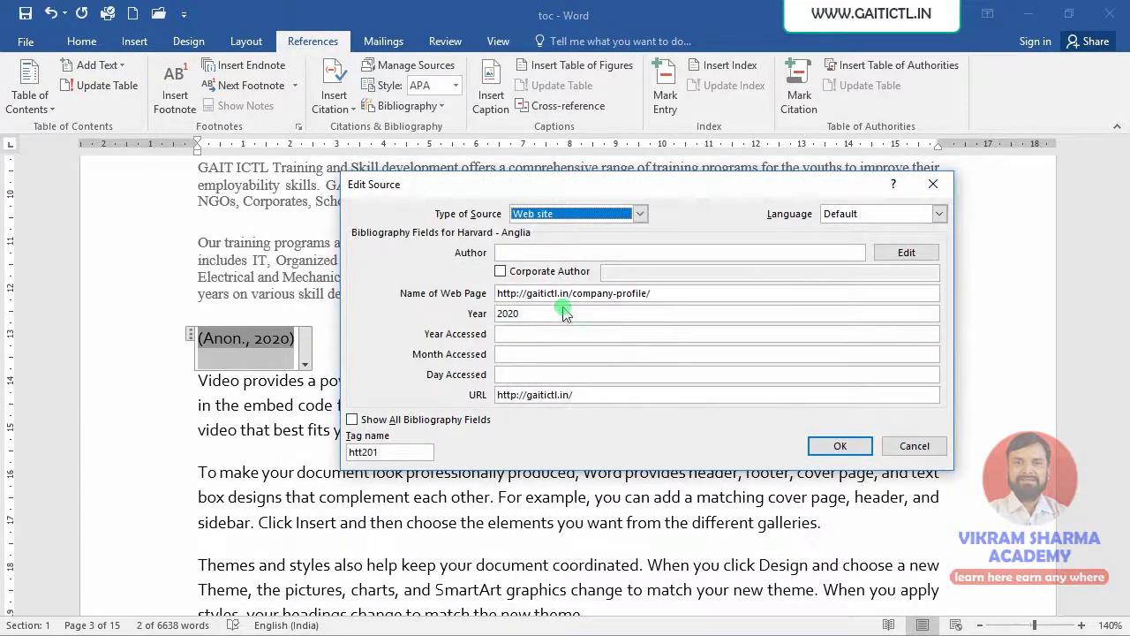
click(537, 254)
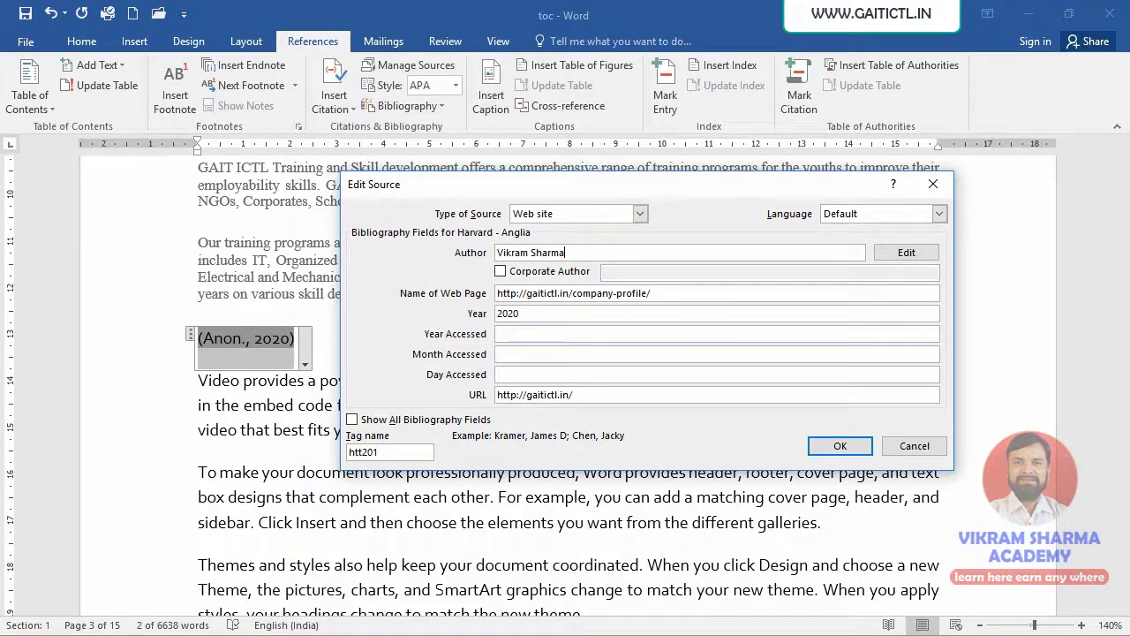
click(844, 444)
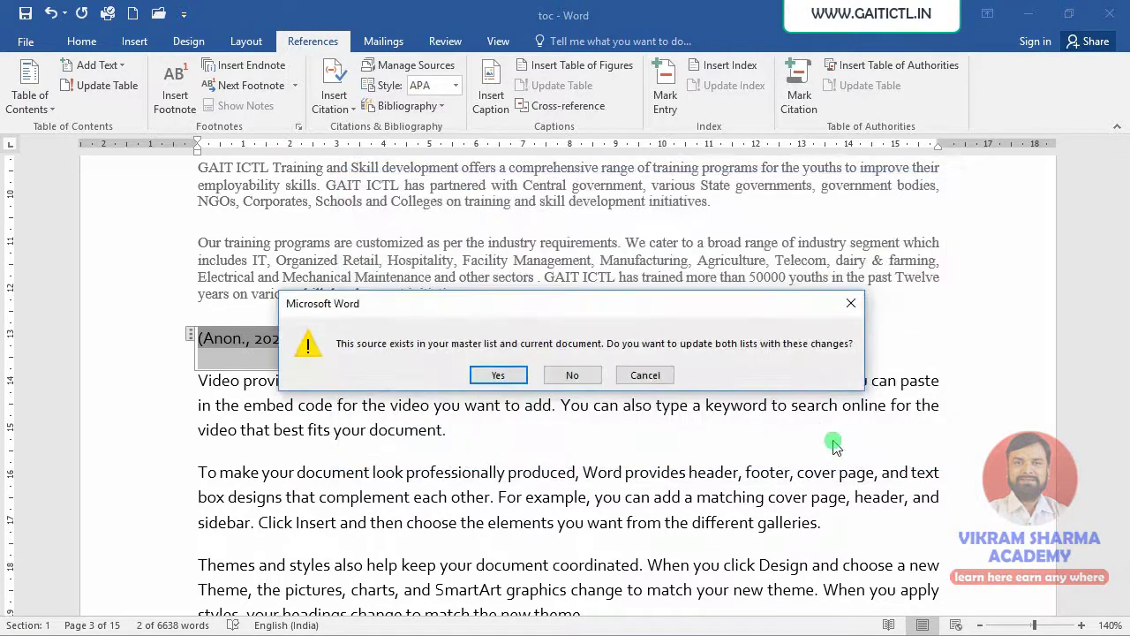
click(499, 376)
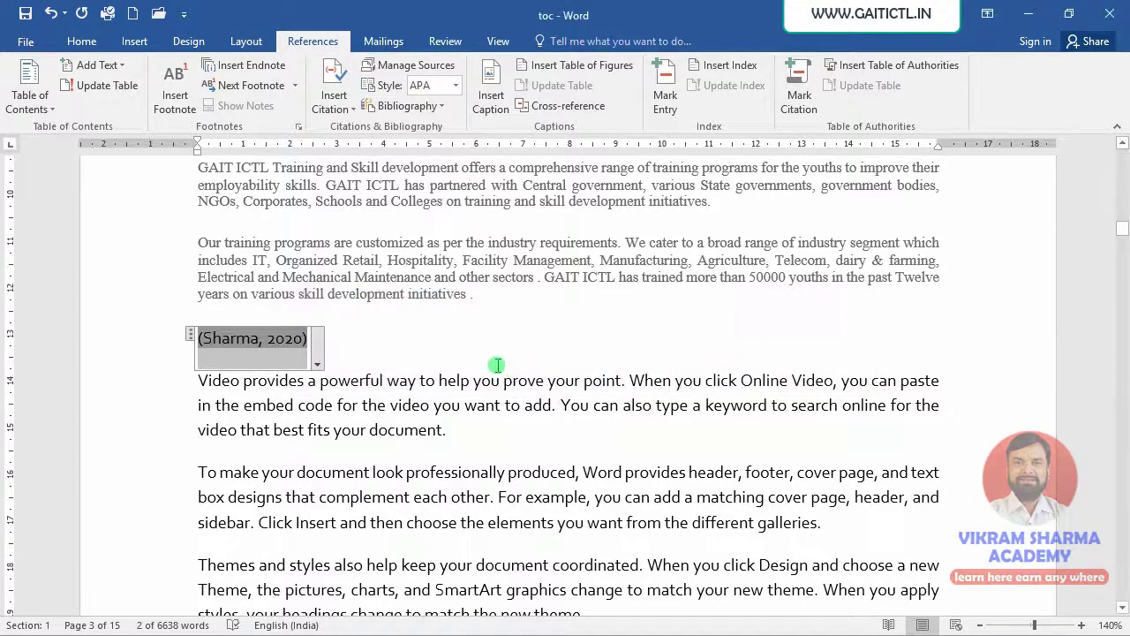
click(217, 337)
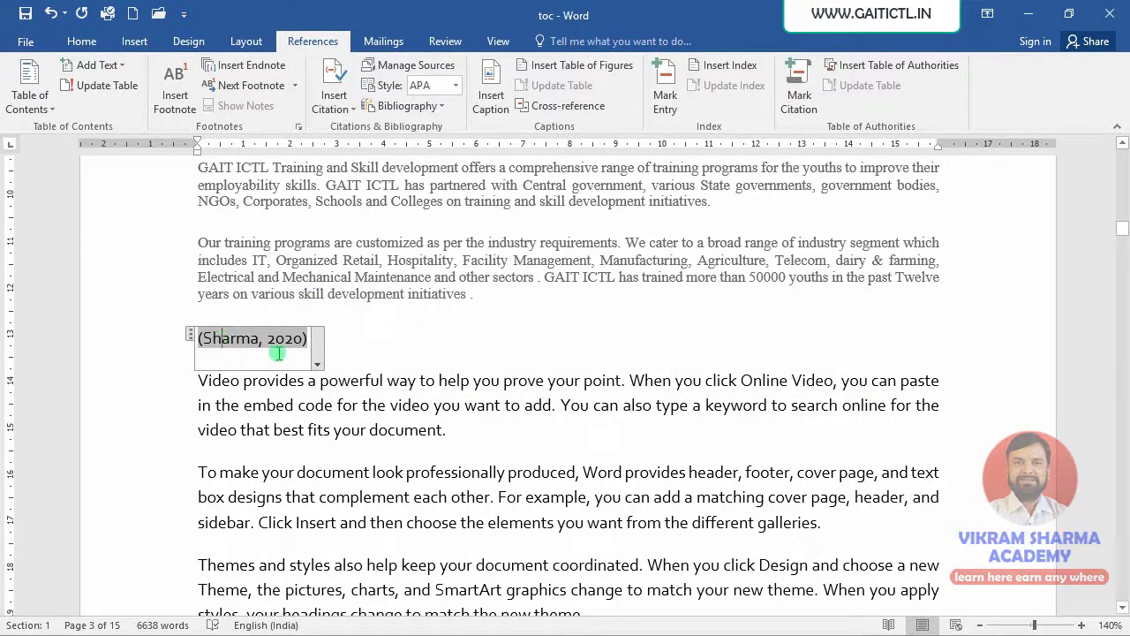
click(317, 363)
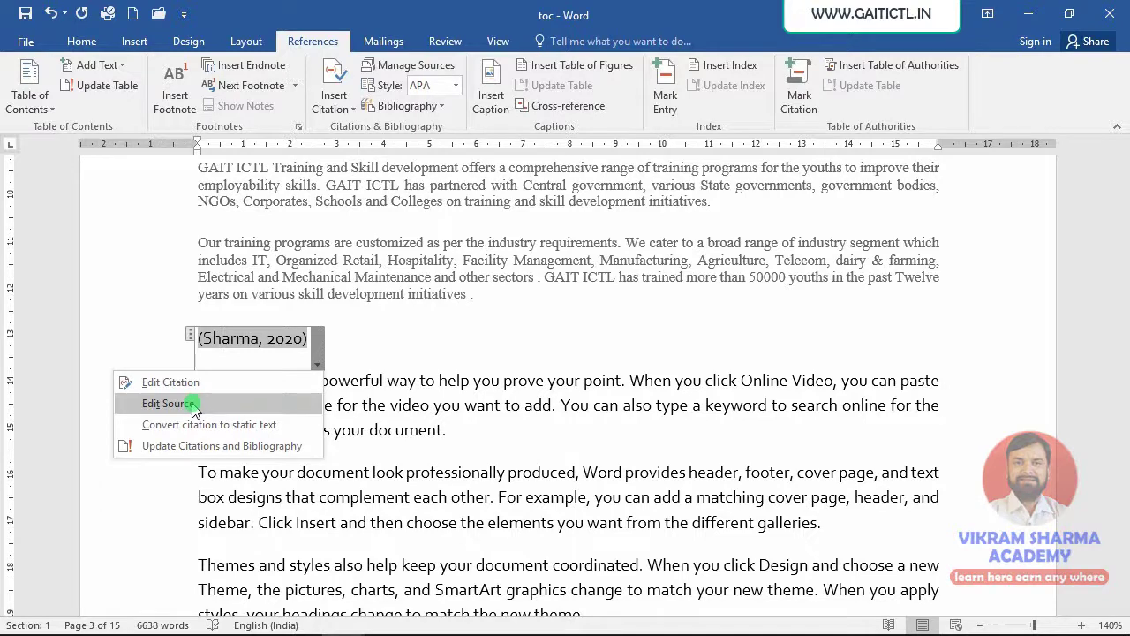
click(193, 404)
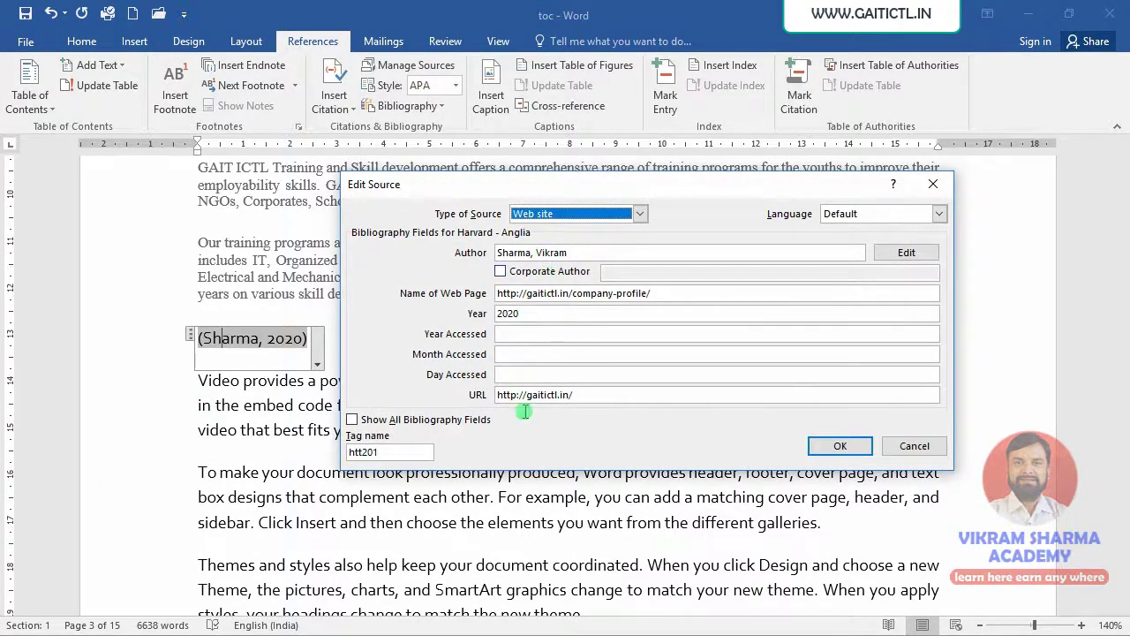
click(823, 456)
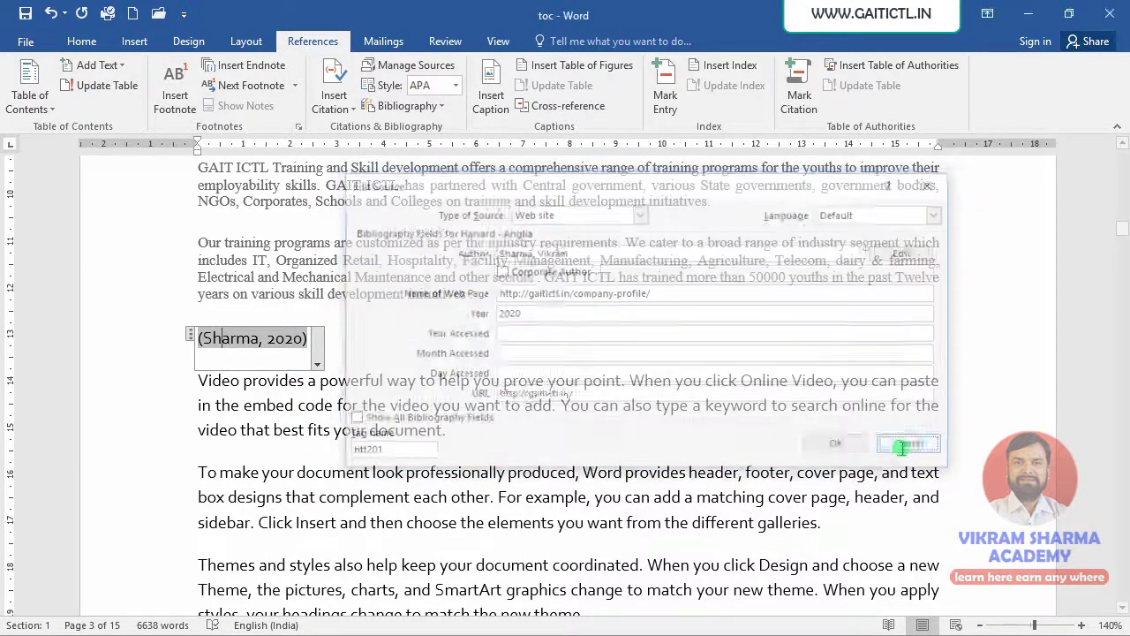
click(317, 364)
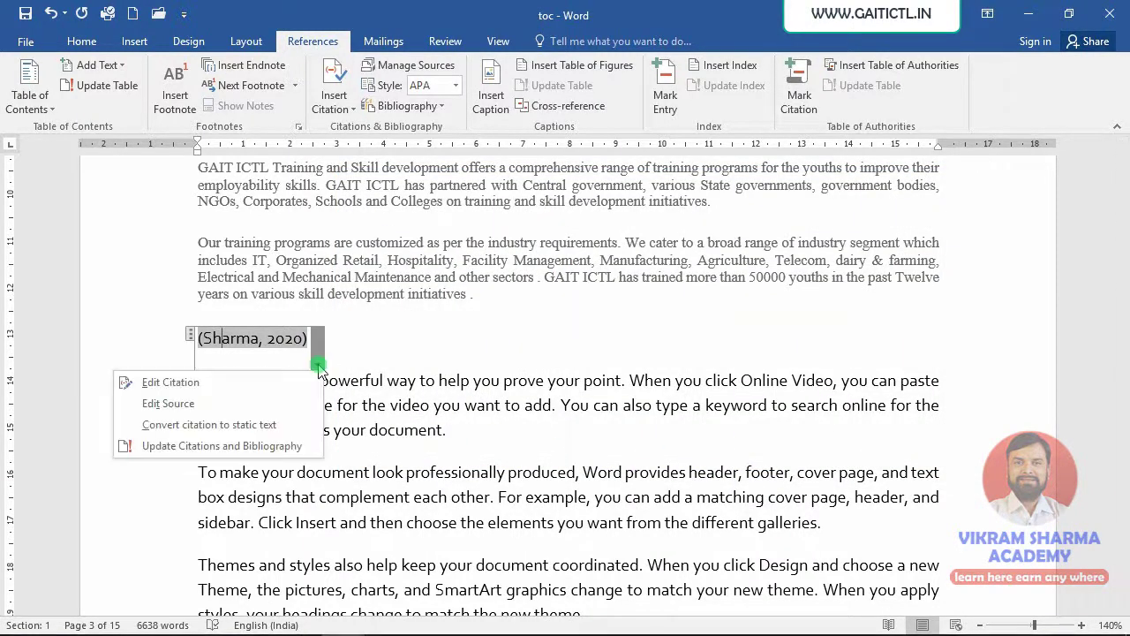
click(259, 426)
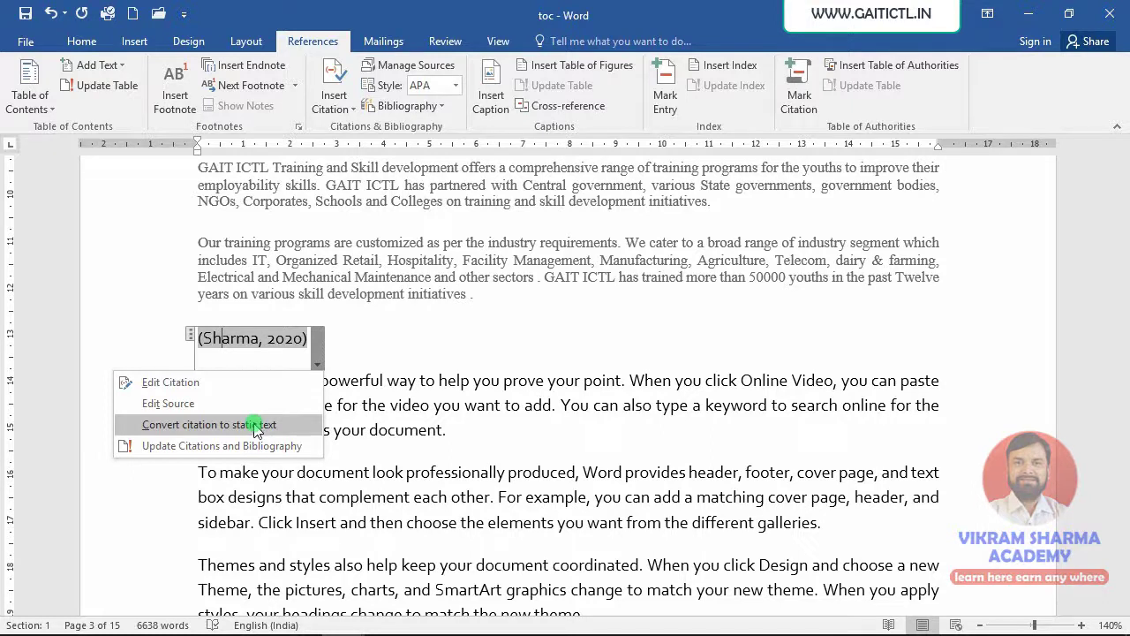
click(256, 426)
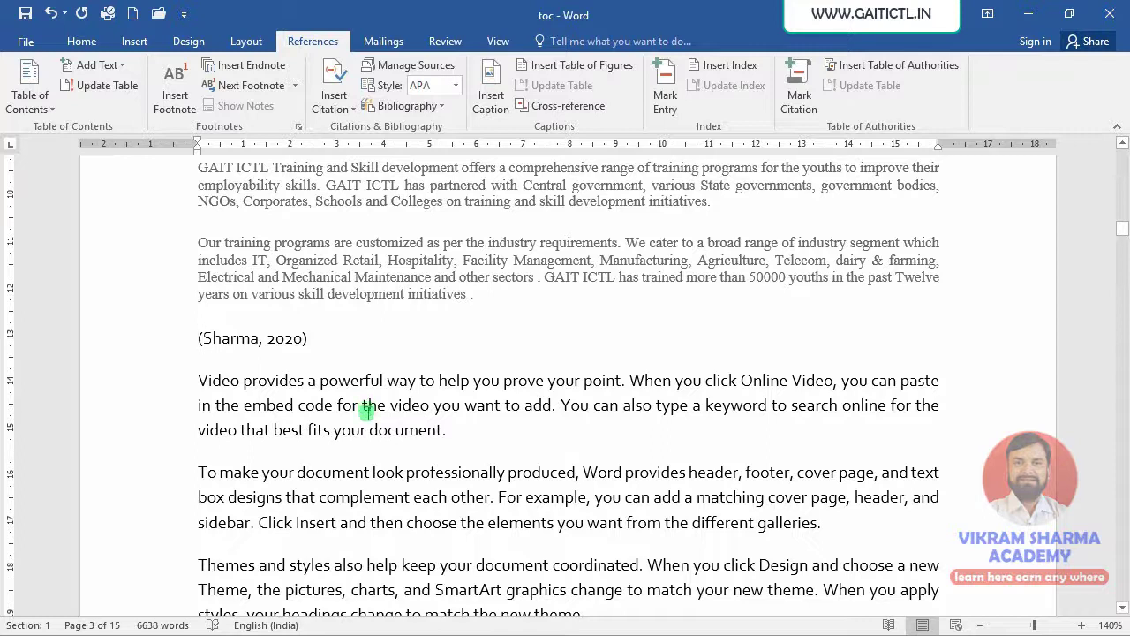
key(ctrl+z)
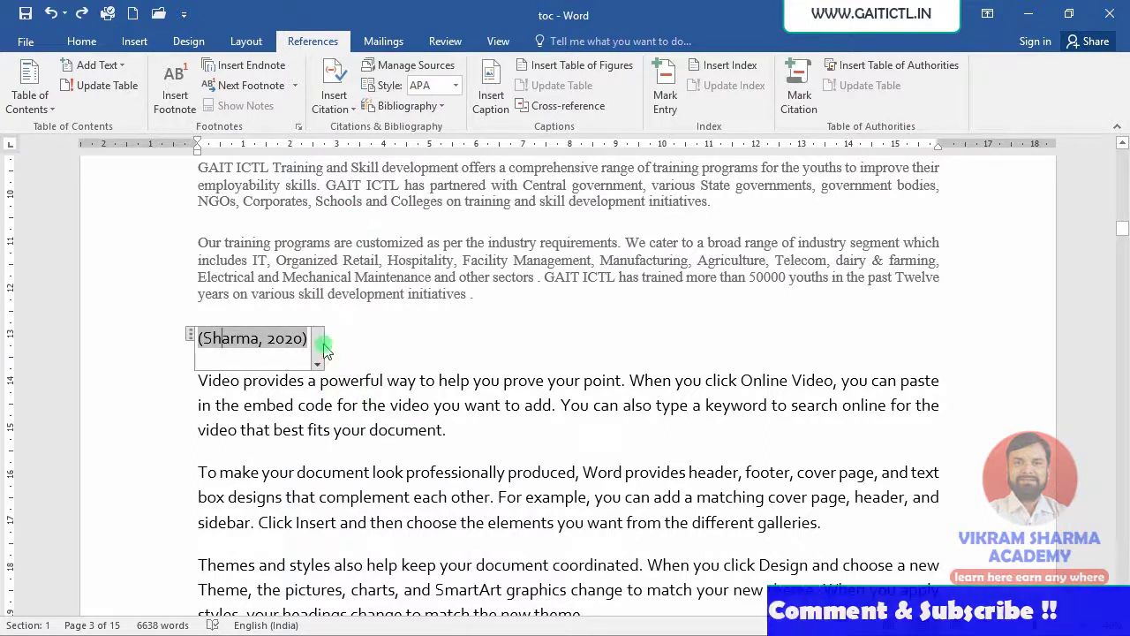
click(311, 365)
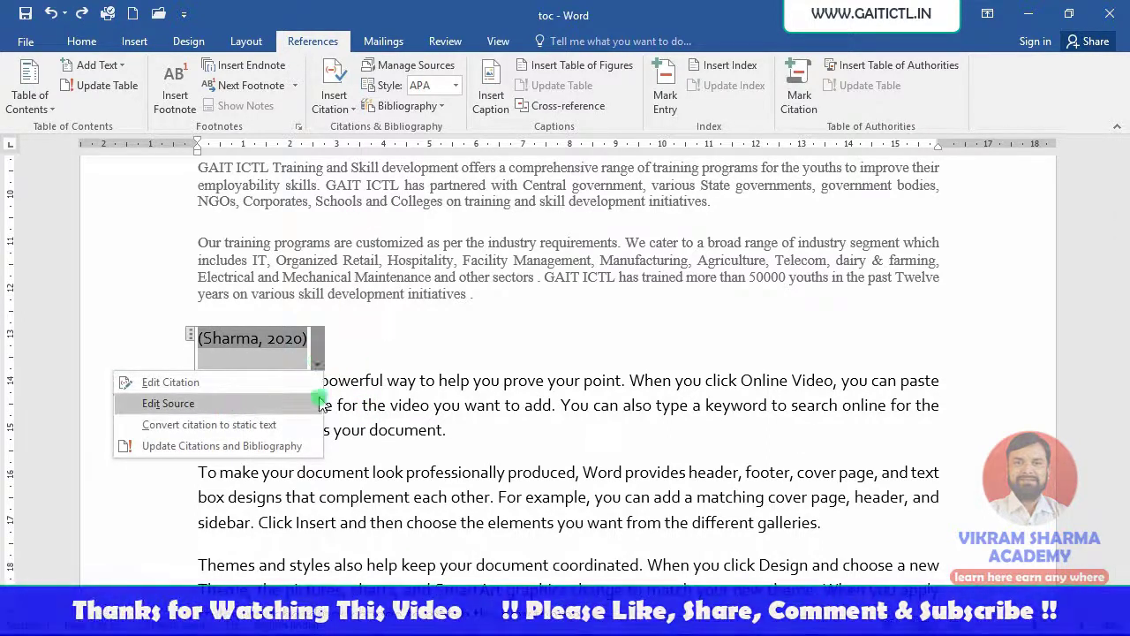
key(Escape)
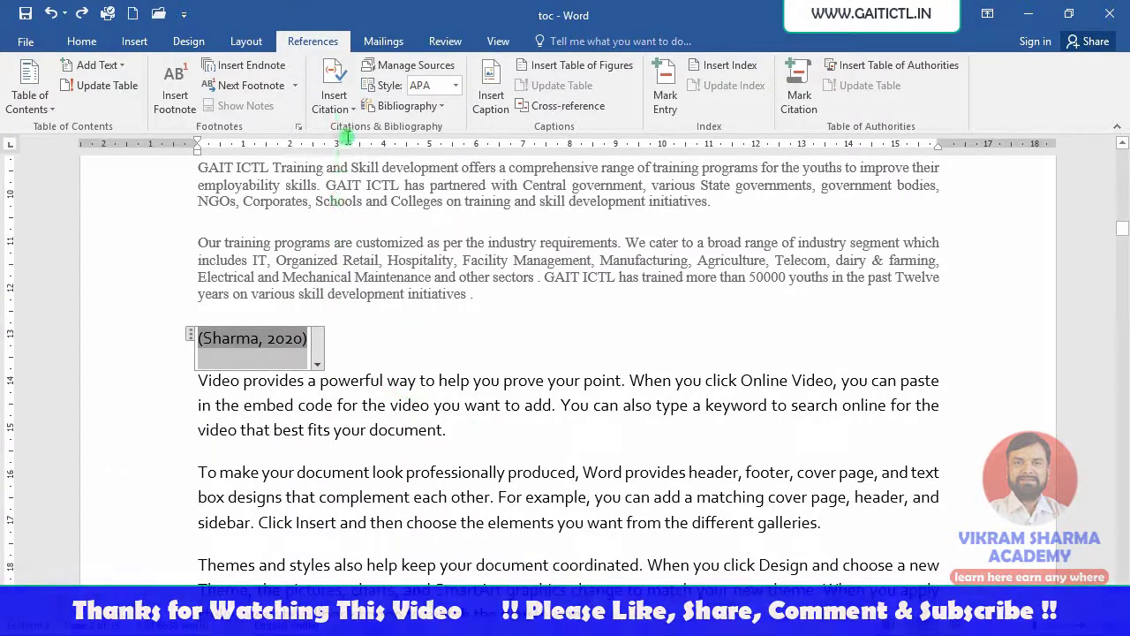